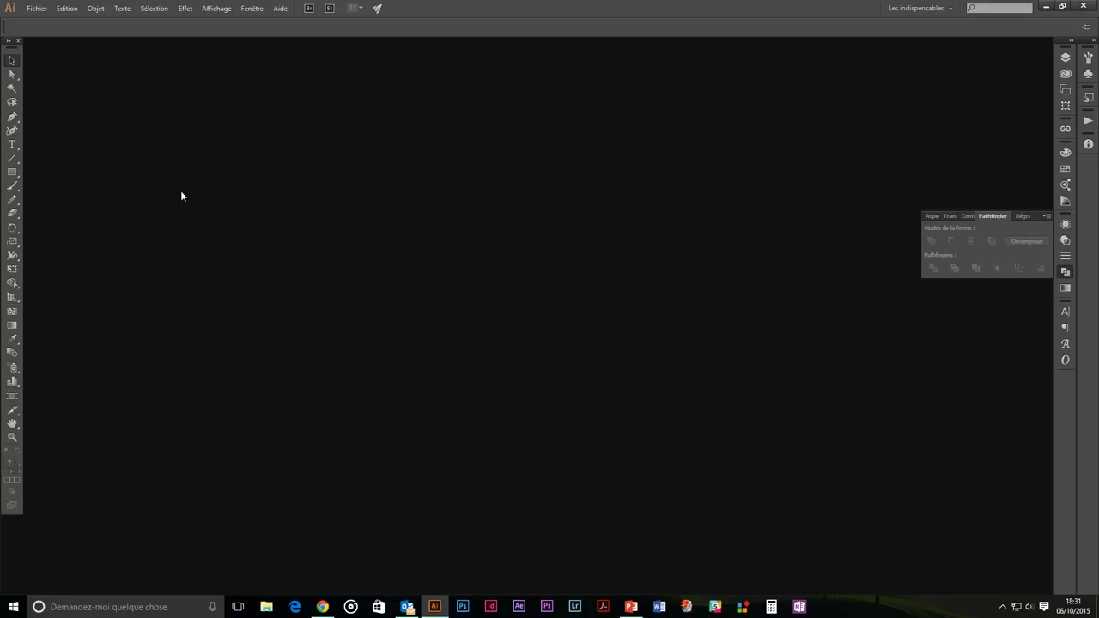
Start a new document named 'background' in pixels, 480 px wide by 800 px tall.
key(ctrl+n)
drag(164, 9, 463, 146)
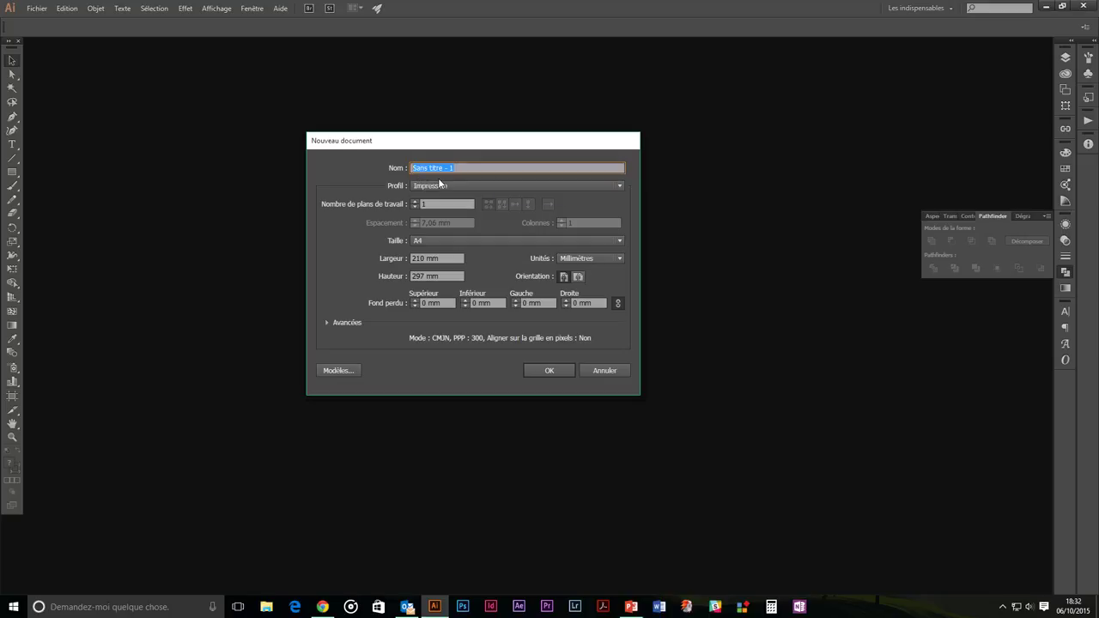
text(background)
click(447, 258)
click(613, 259)
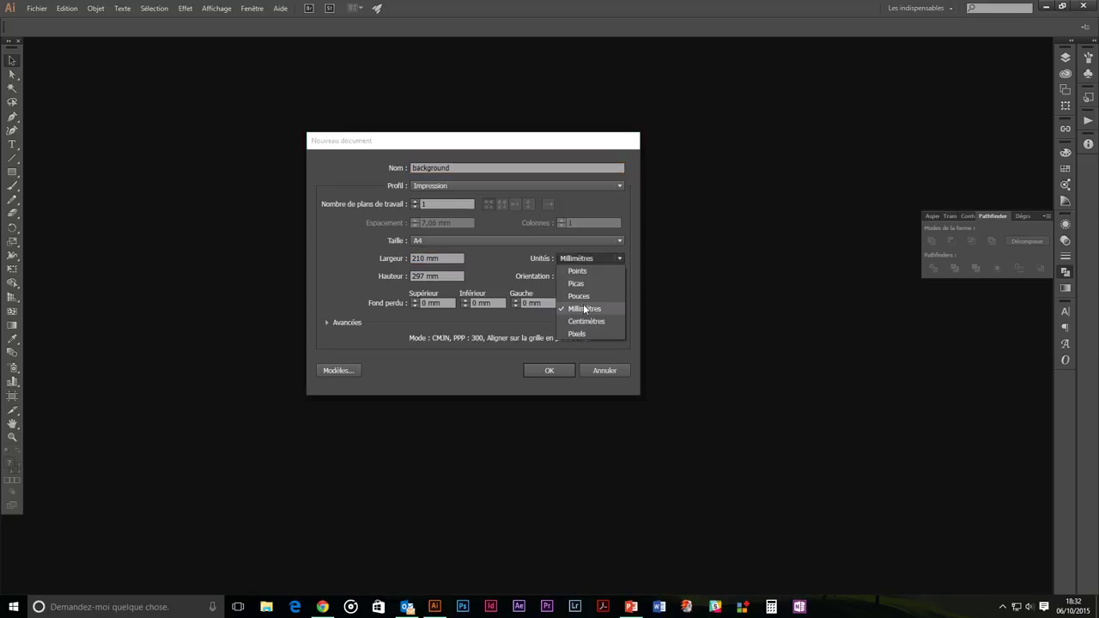
click(577, 333)
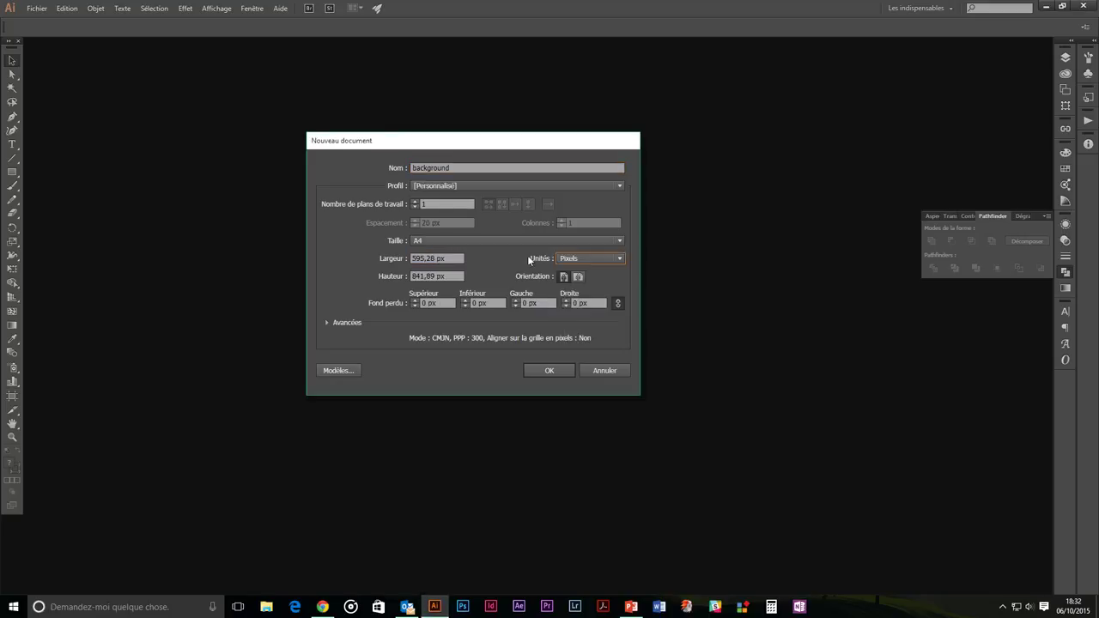
click(415, 257)
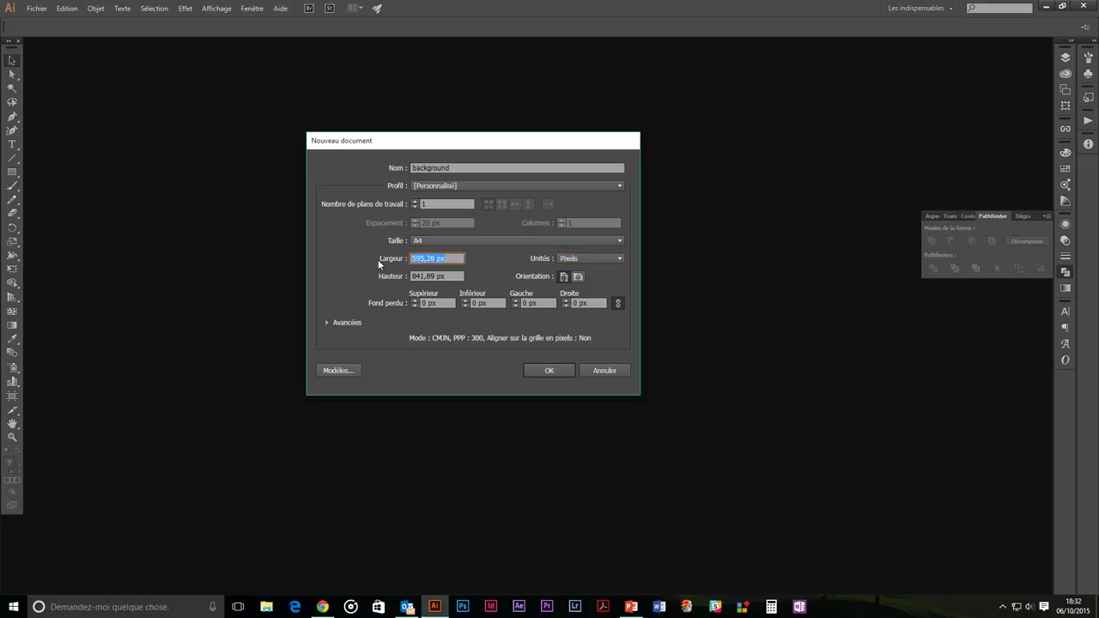
text(480)
key(Tab)
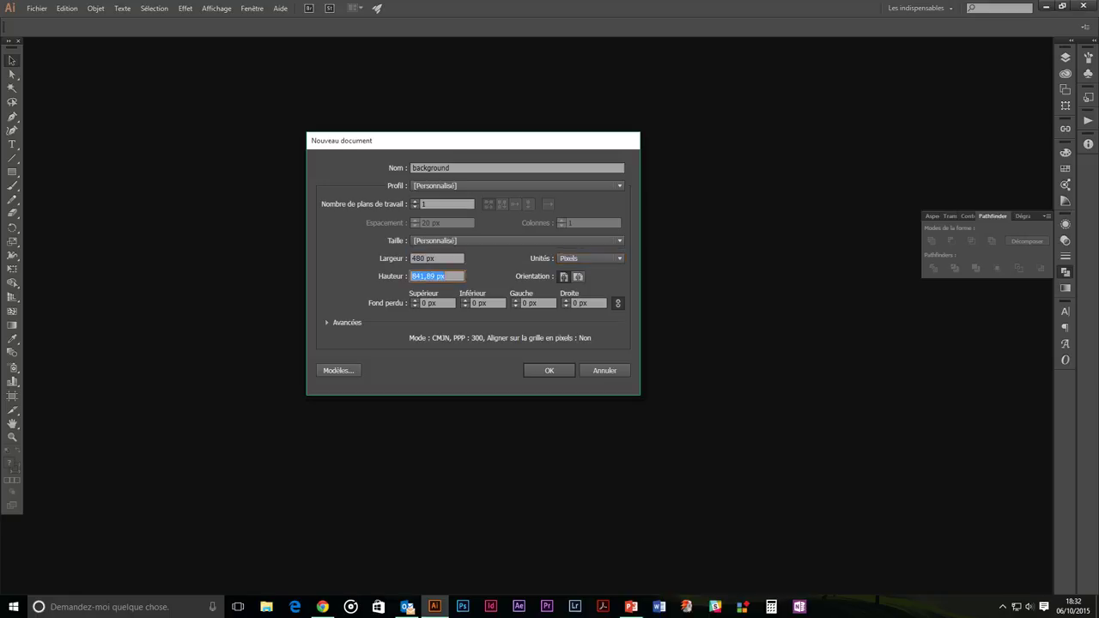
text(800)
drag(469, 146, 474, 133)
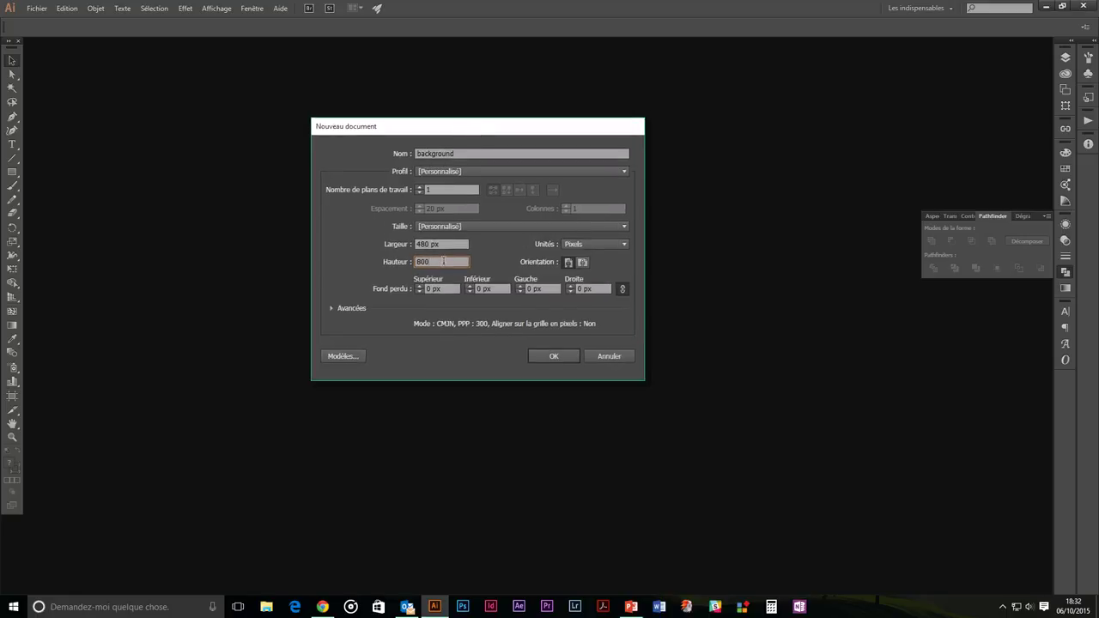
drag(491, 129, 496, 139)
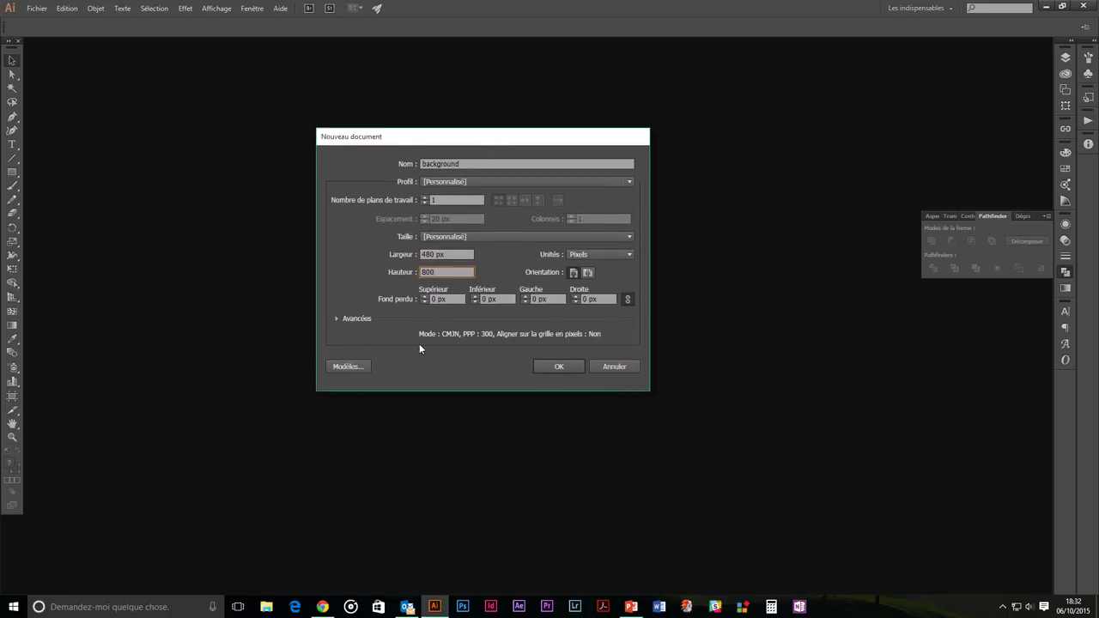
In the advanced options, choose RVB colour mode and Ecran (72 ppp) raster effects.
click(337, 319)
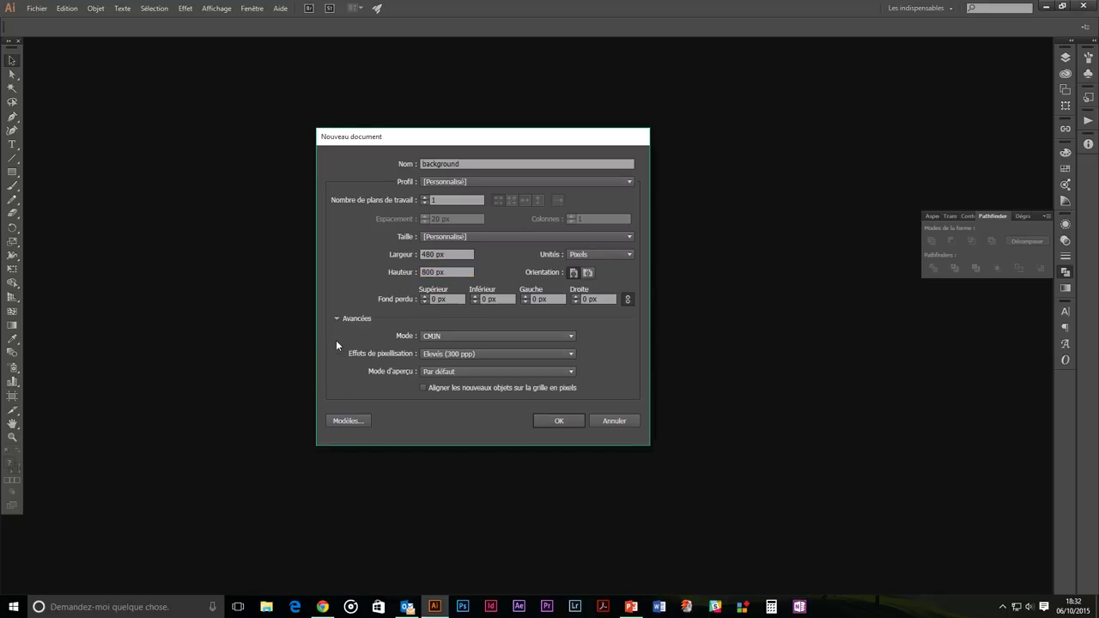
click(457, 336)
click(446, 362)
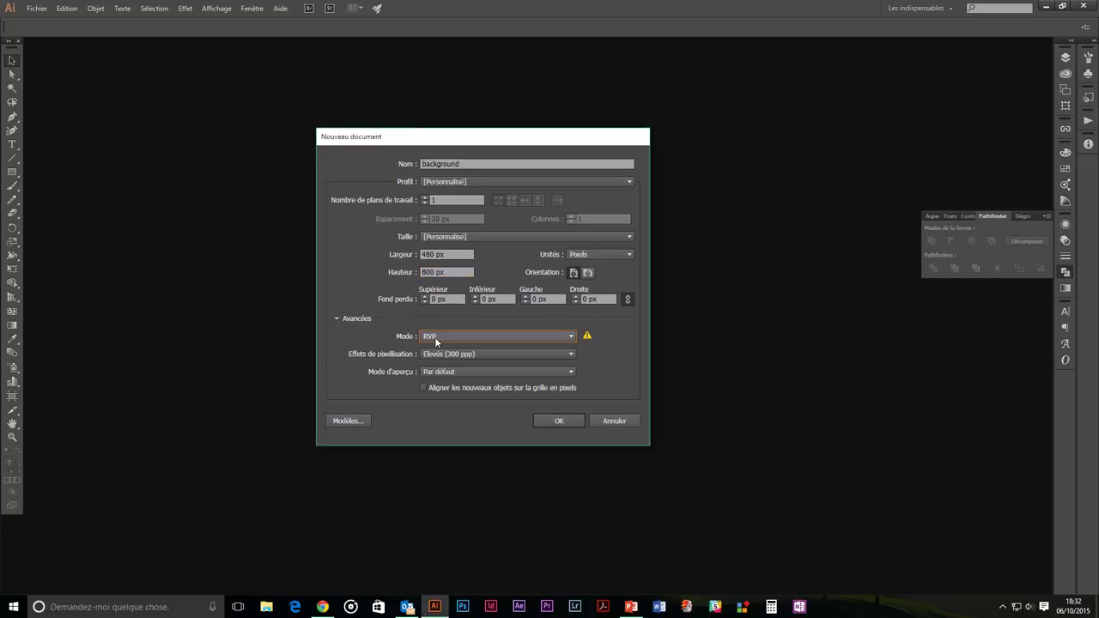
click(480, 355)
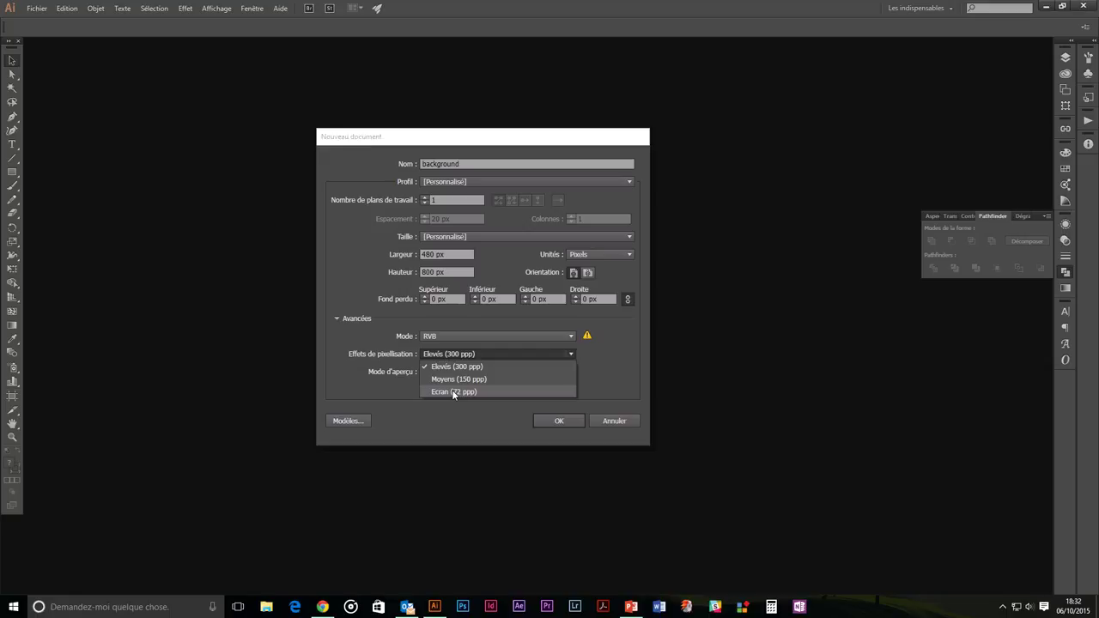
click(454, 392)
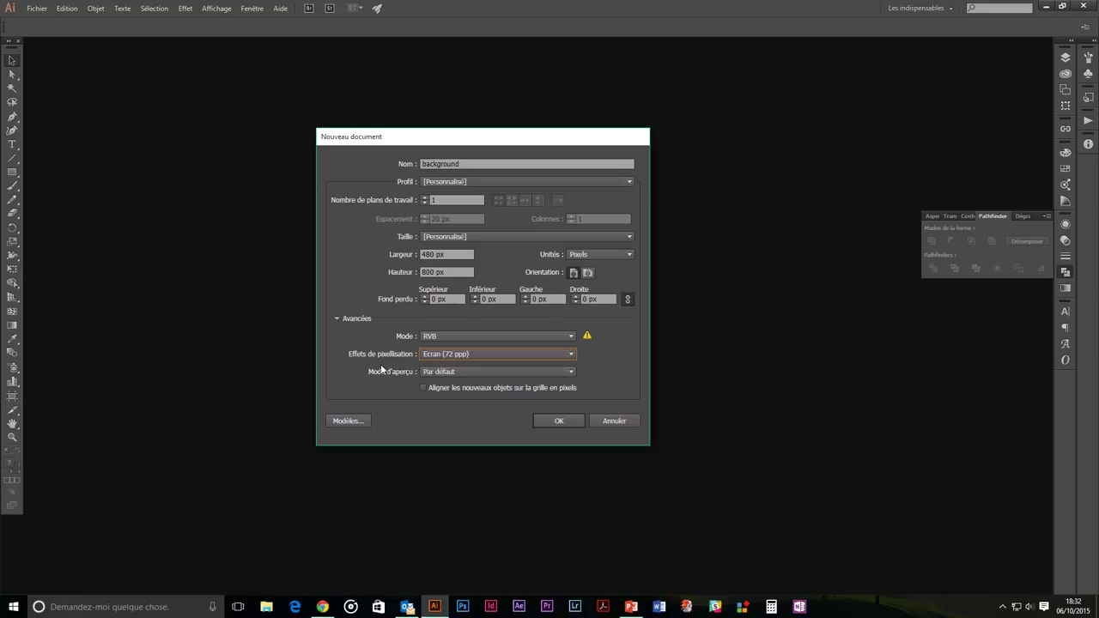
mouse_move(470, 140)
mouse_down()
mouse_move(509, 144)
mouse_move(484, 144)
mouse_up()
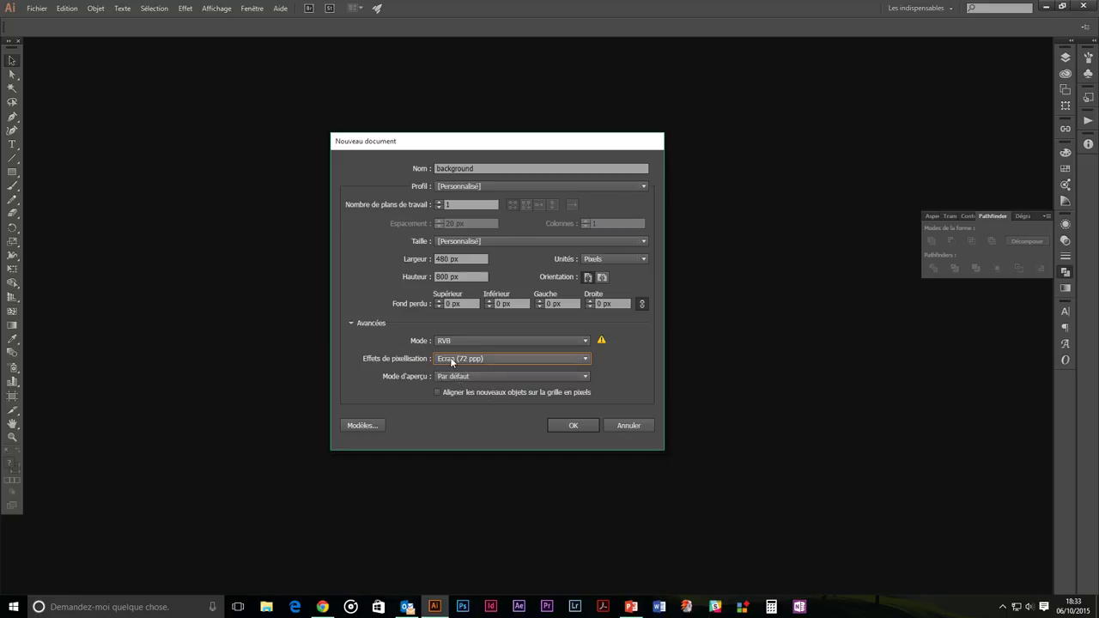
click(468, 358)
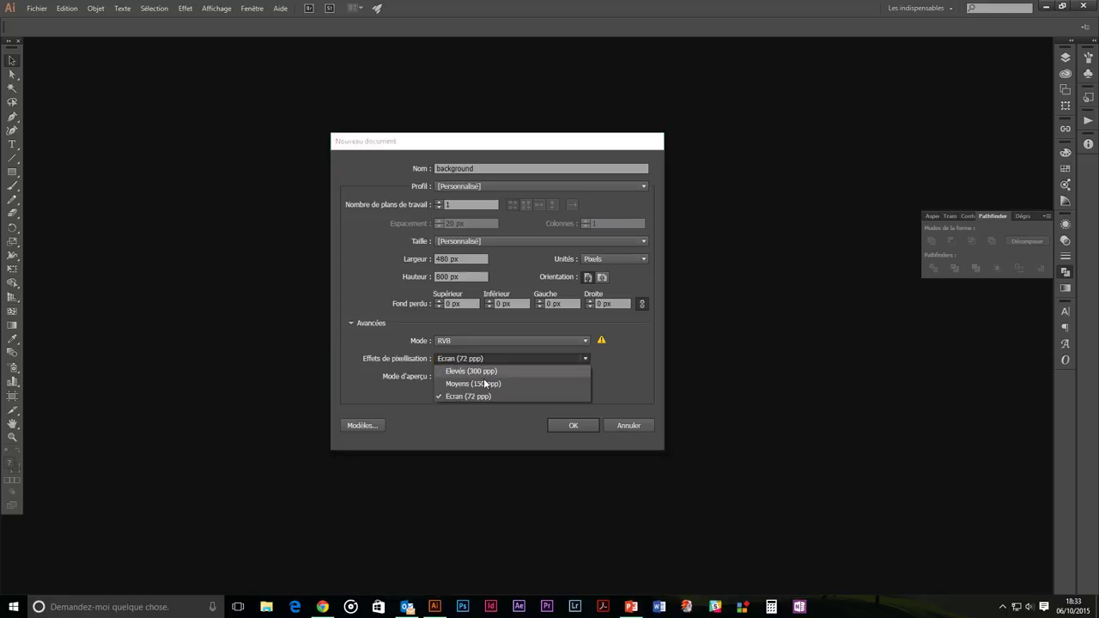
click(472, 397)
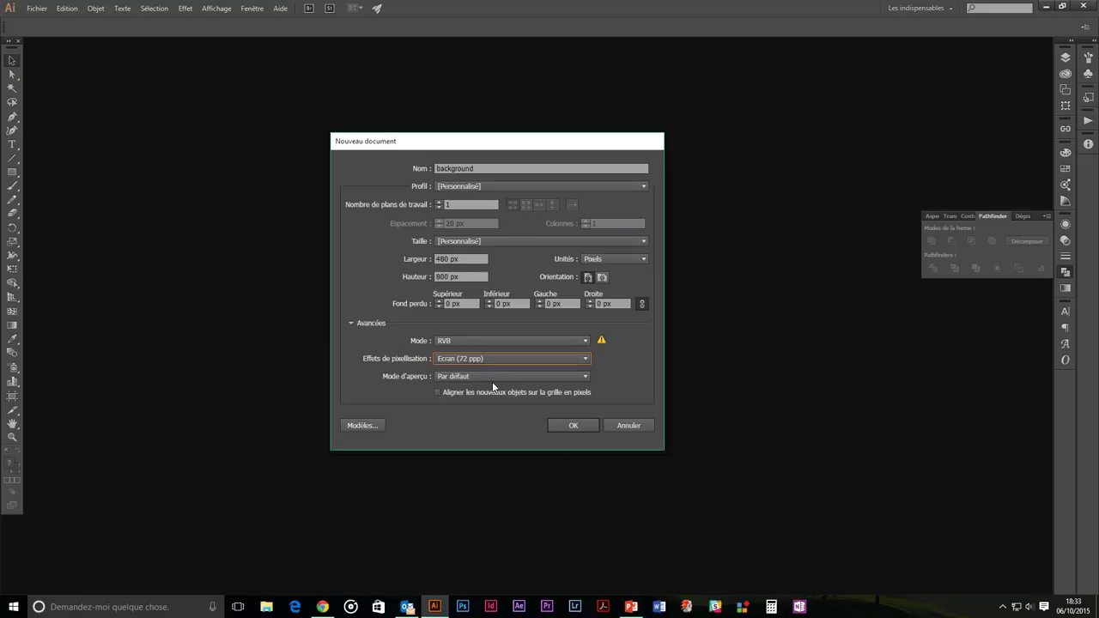
Create the background document and zoom to 200% on the artboard's upper area.
click(567, 427)
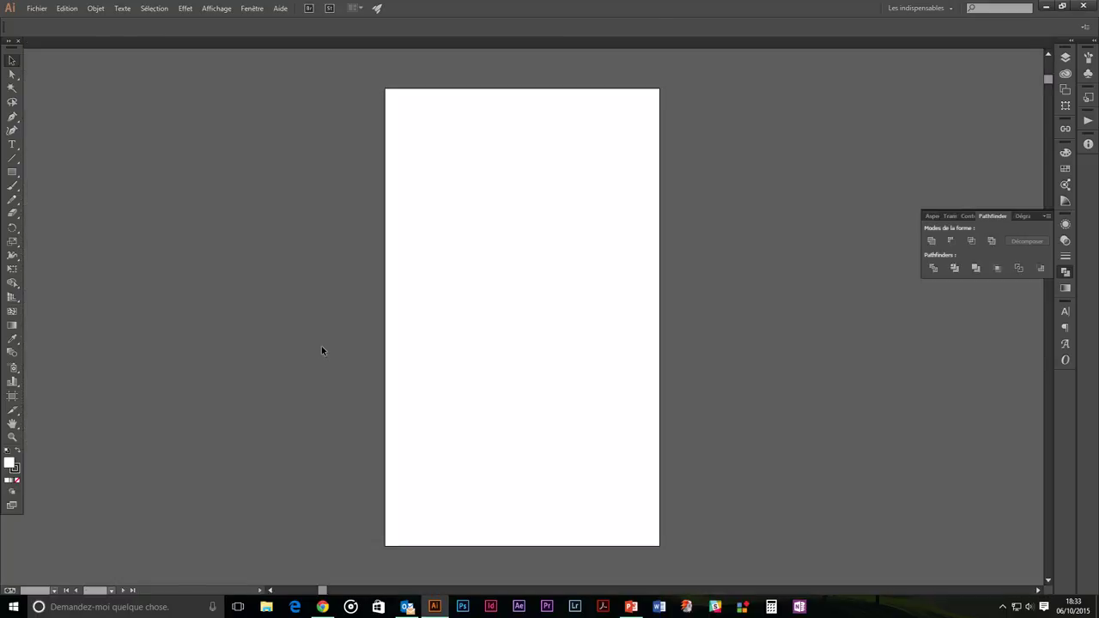
key(v)
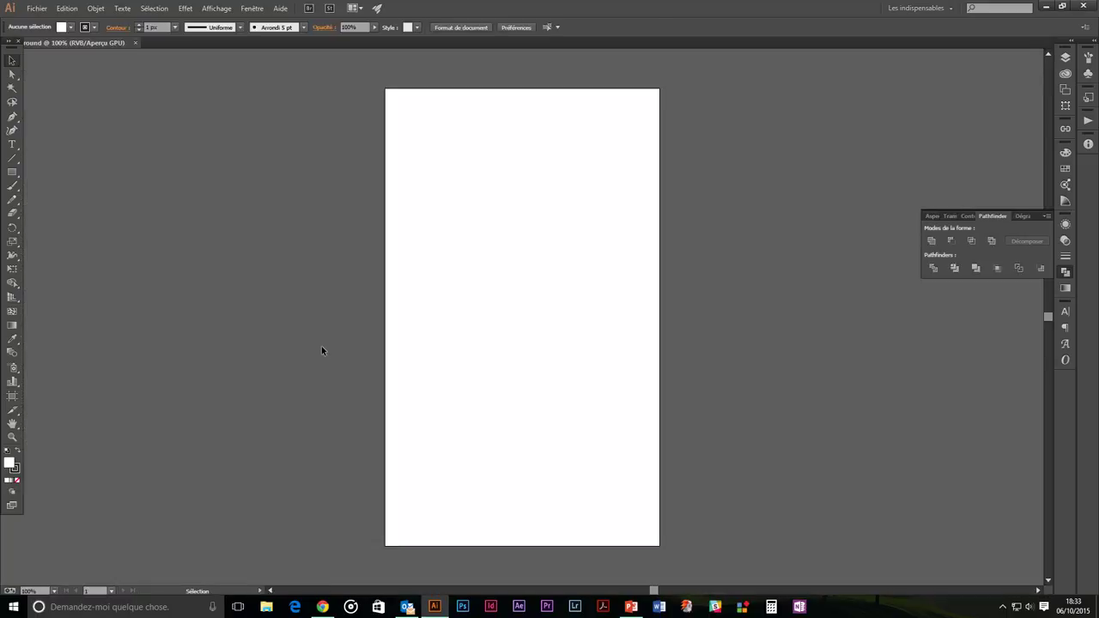
click(12, 62)
key(ctrl+plus)
key(ctrl+plus)
drag(357, 221, 407, 326)
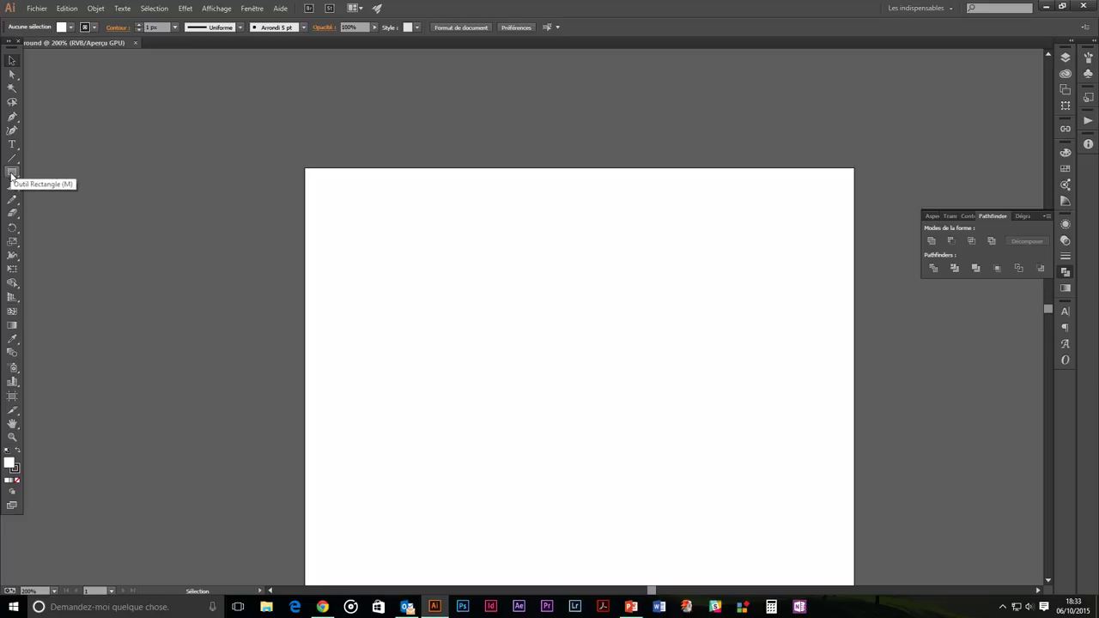
Draw a three-point star, a triangle about 136 × 117 px, near the top-left.
click(12, 176)
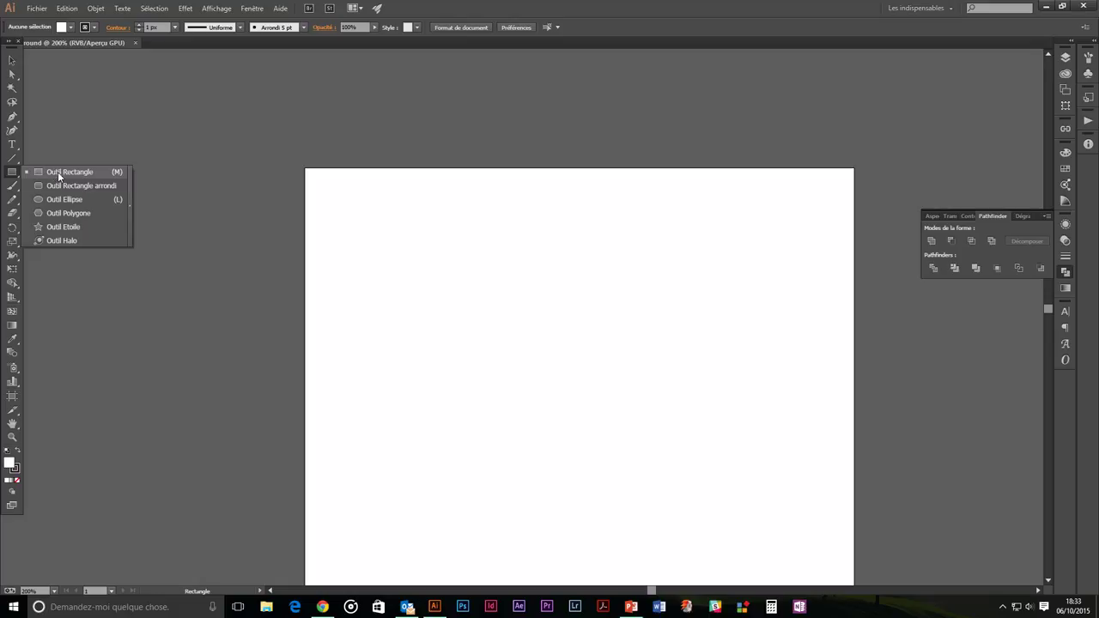
click(61, 227)
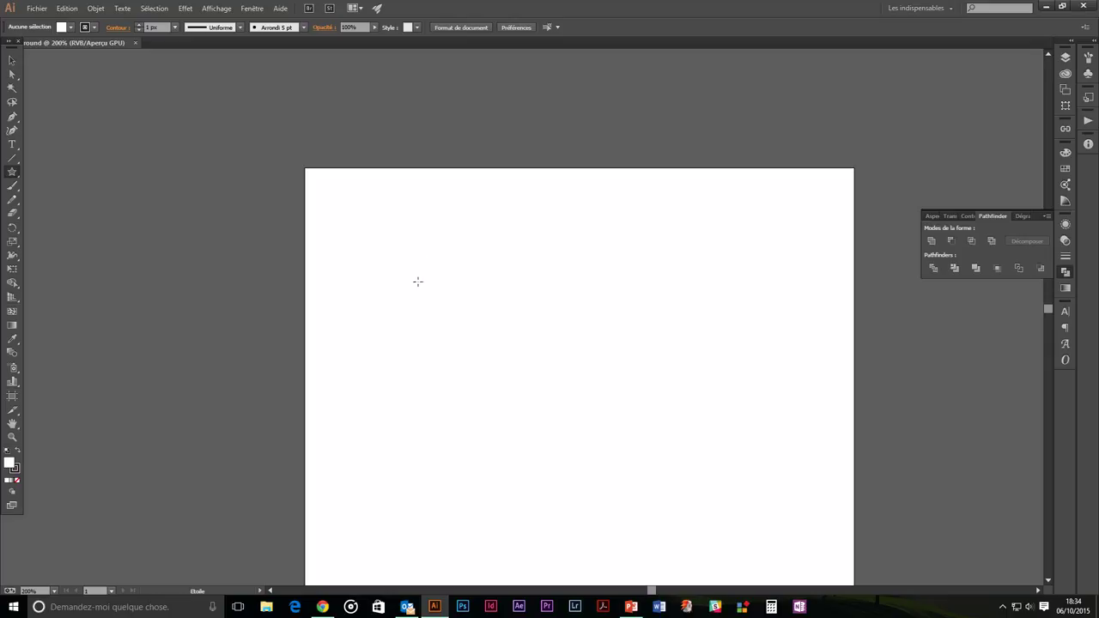
drag(399, 258, 437, 298)
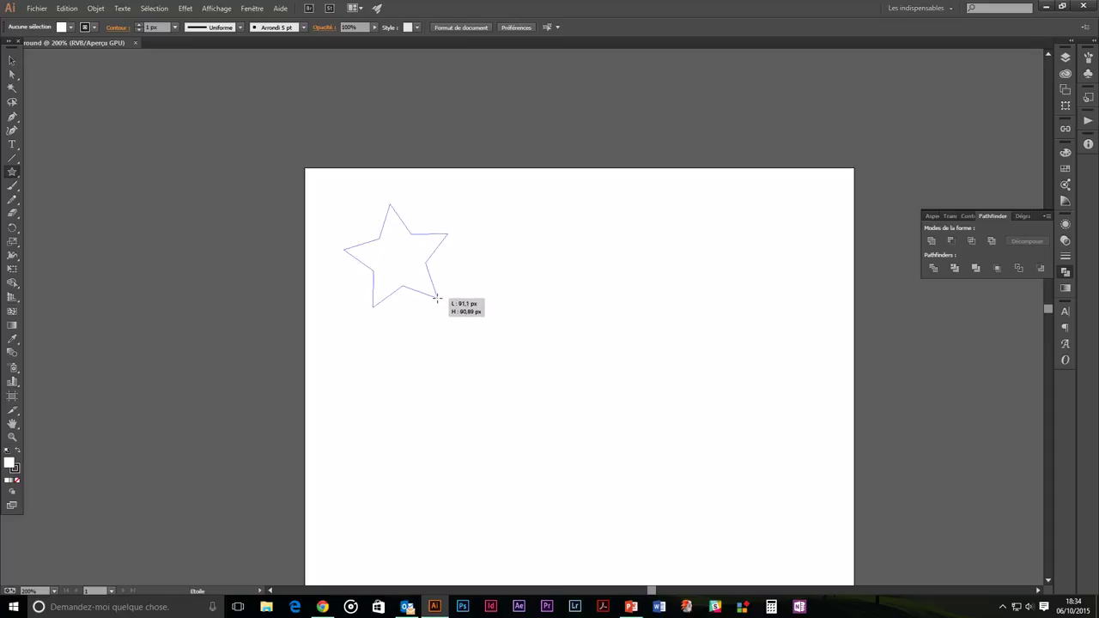
mouse_move(437, 298)
mouse_down()
mouse_move(454, 330)
mouse_move(419, 305)
mouse_move(449, 336)
mouse_move(439, 313)
mouse_up()
key(Up)
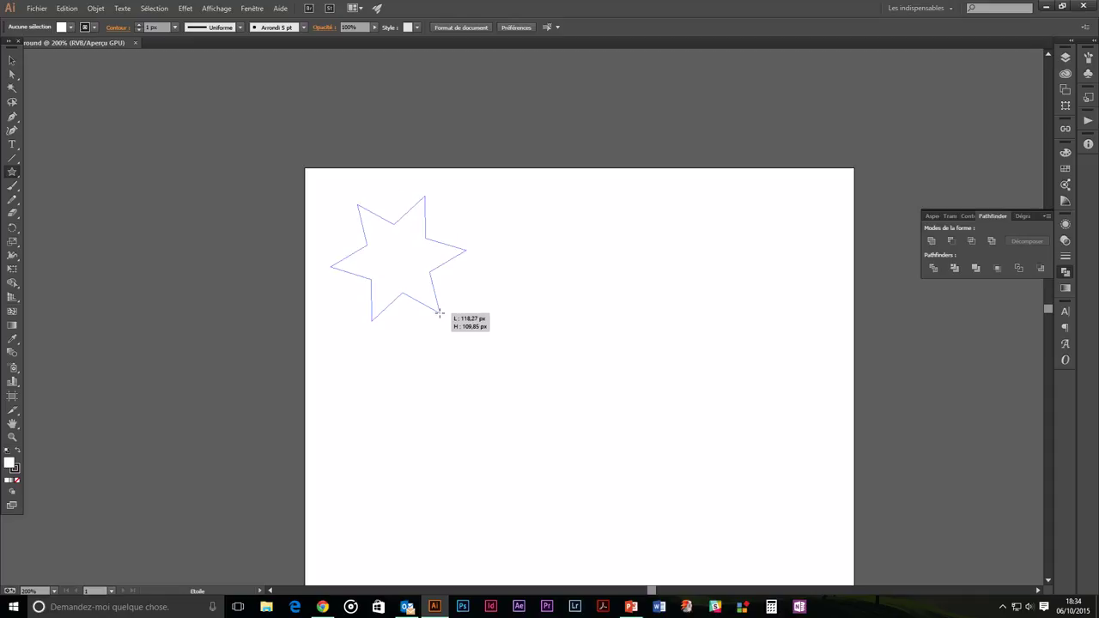
key(Up)
key(Up)
key(Up)
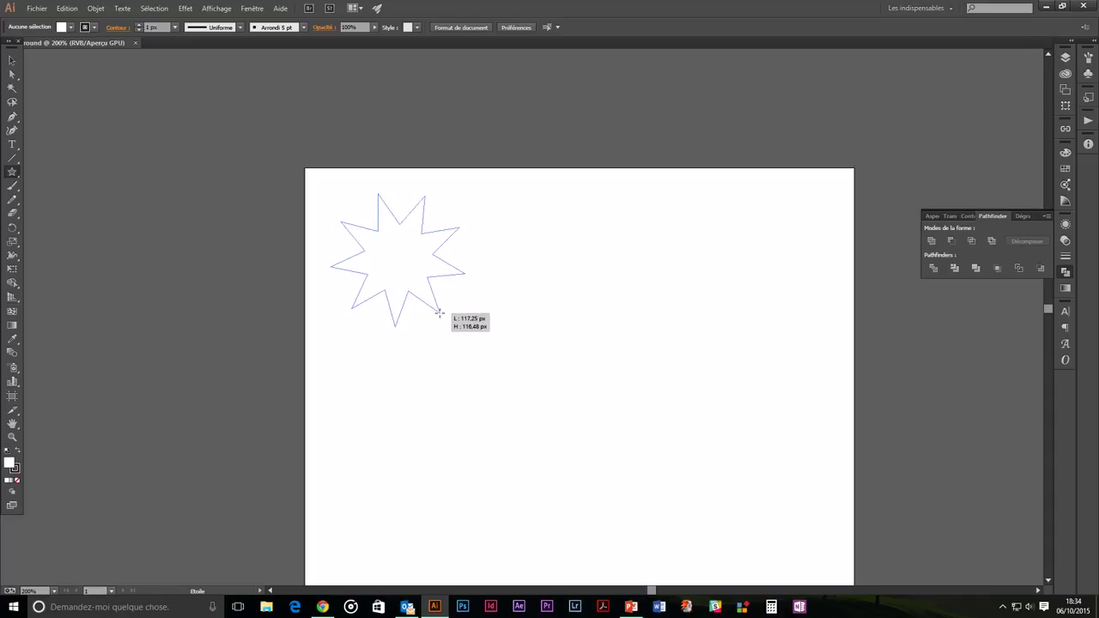
key(Down)
key(Down)
key(Down)
key(Down)
key(Down)
key(Down)
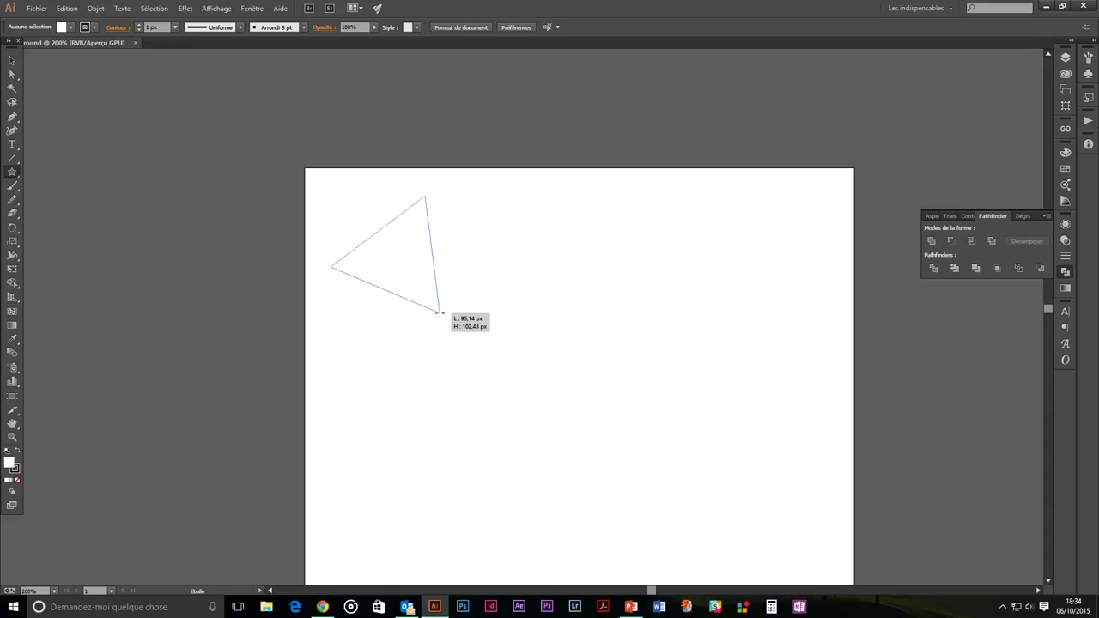
mouse_move(439, 313)
mouse_down()
mouse_move(444, 285)
mouse_move(471, 301)
mouse_move(450, 293)
mouse_move(465, 312)
mouse_up()
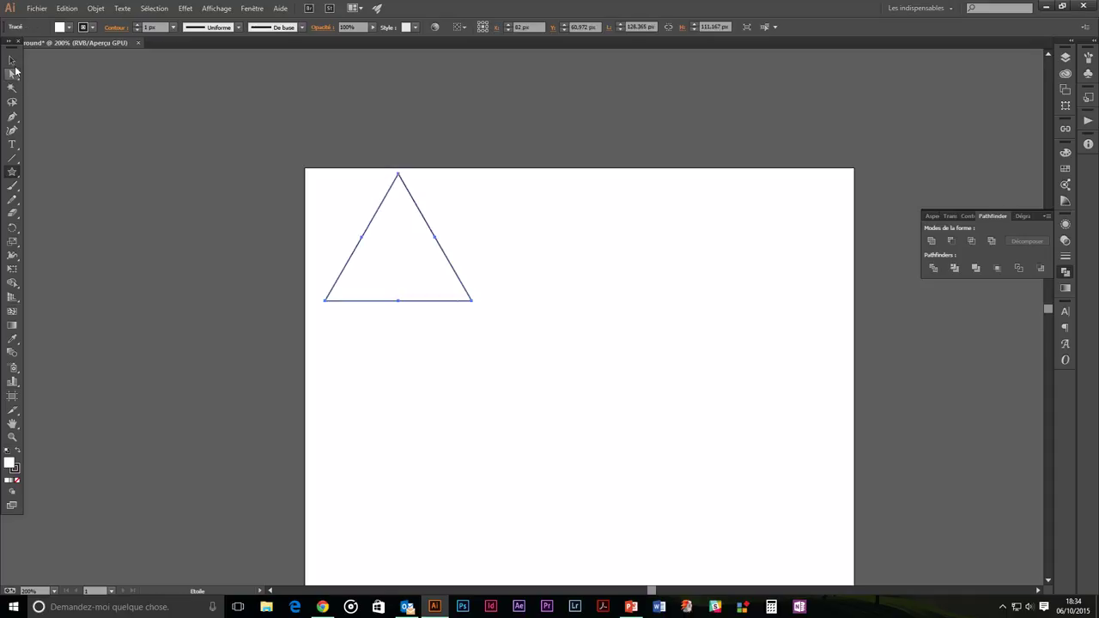
Give the triangle a black fill and no stroke.
click(12, 60)
drag(431, 250, 494, 334)
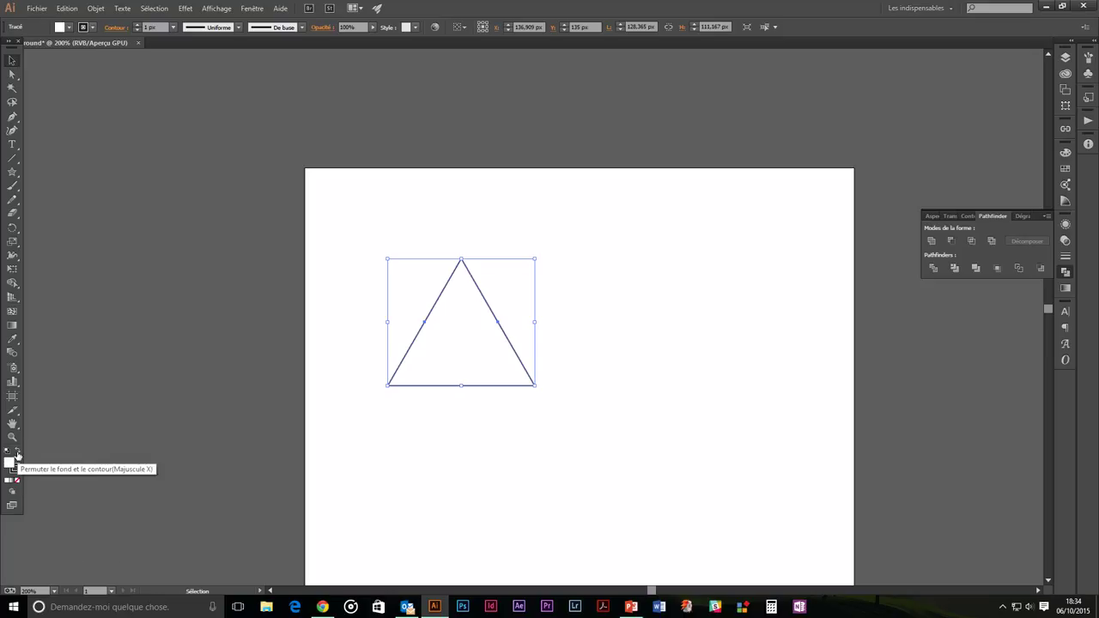
click(18, 453)
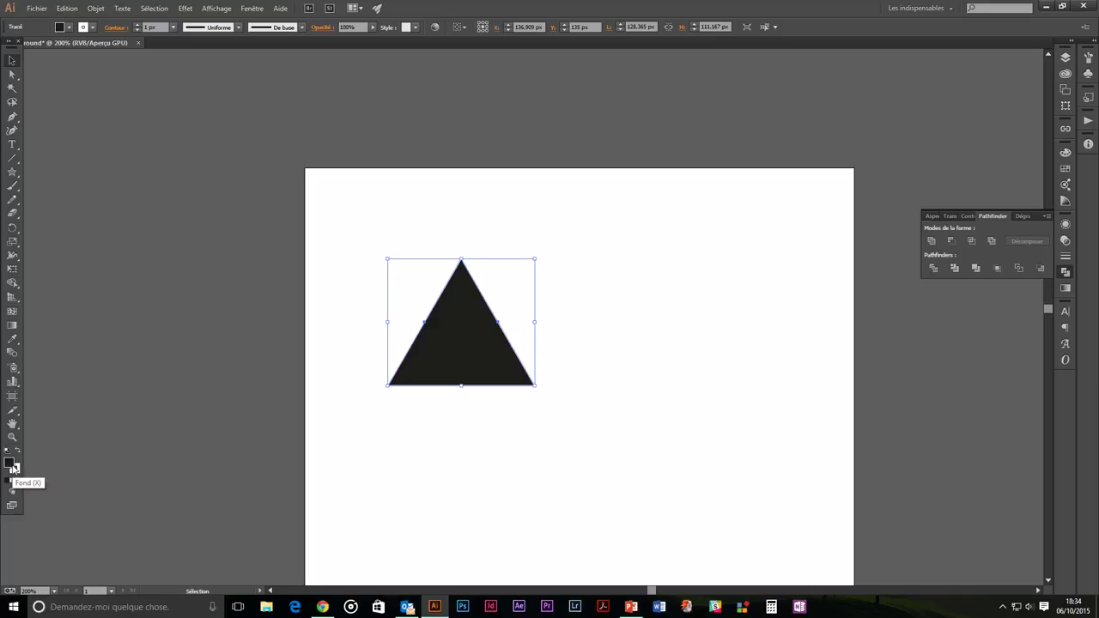
click(9, 481)
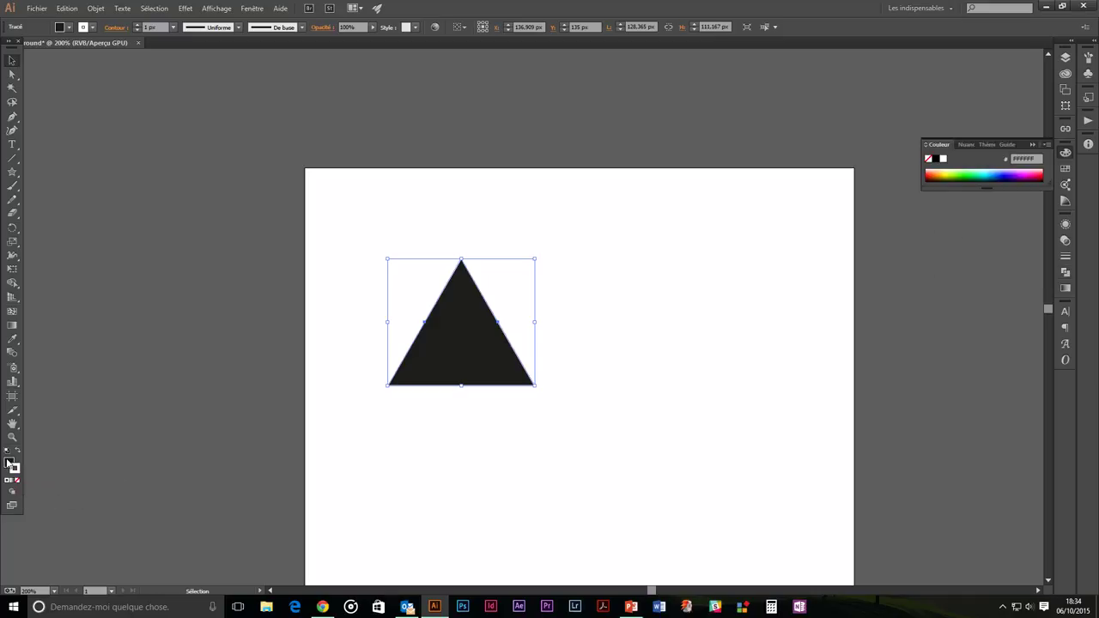
click(14, 472)
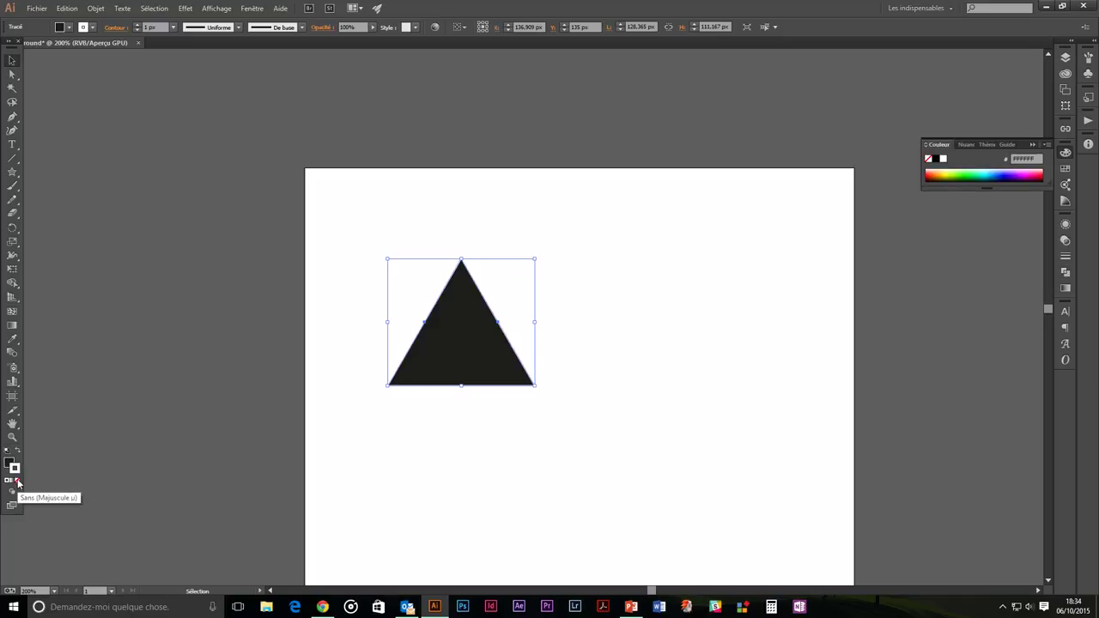
click(17, 482)
Shrink the triangle to about 47 × 41 px in the artboard's top-left corner.
drag(462, 347, 507, 336)
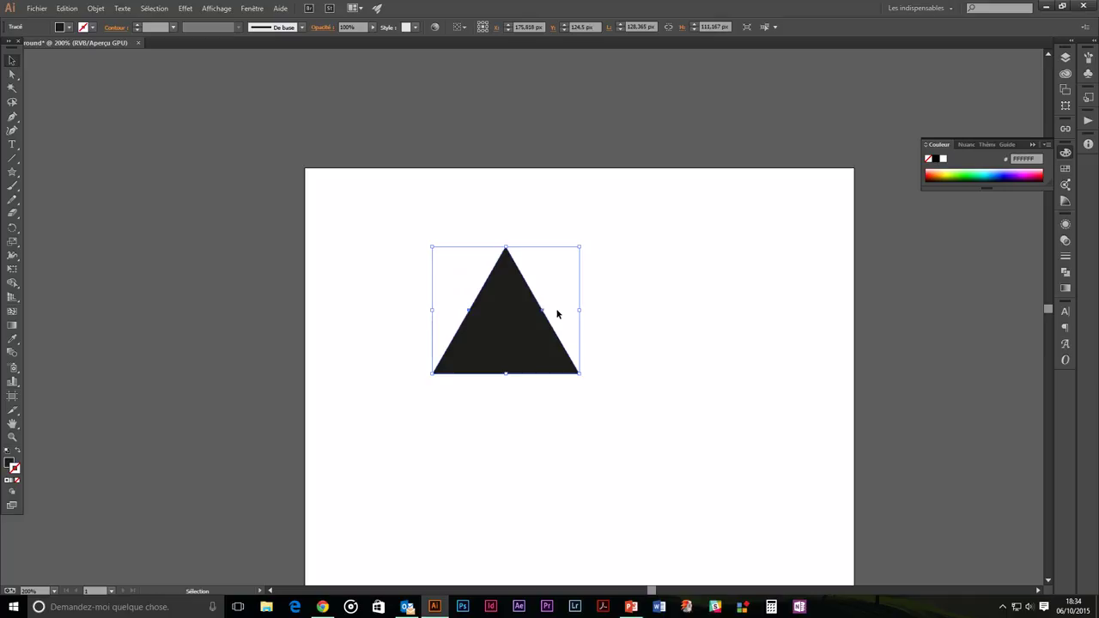
mouse_move(578, 374)
mouse_down()
mouse_move(465, 275)
mouse_move(486, 294)
mouse_move(330, 221)
mouse_move(400, 321)
mouse_move(533, 439)
mouse_up()
click(494, 291)
key(ctrl+plus)
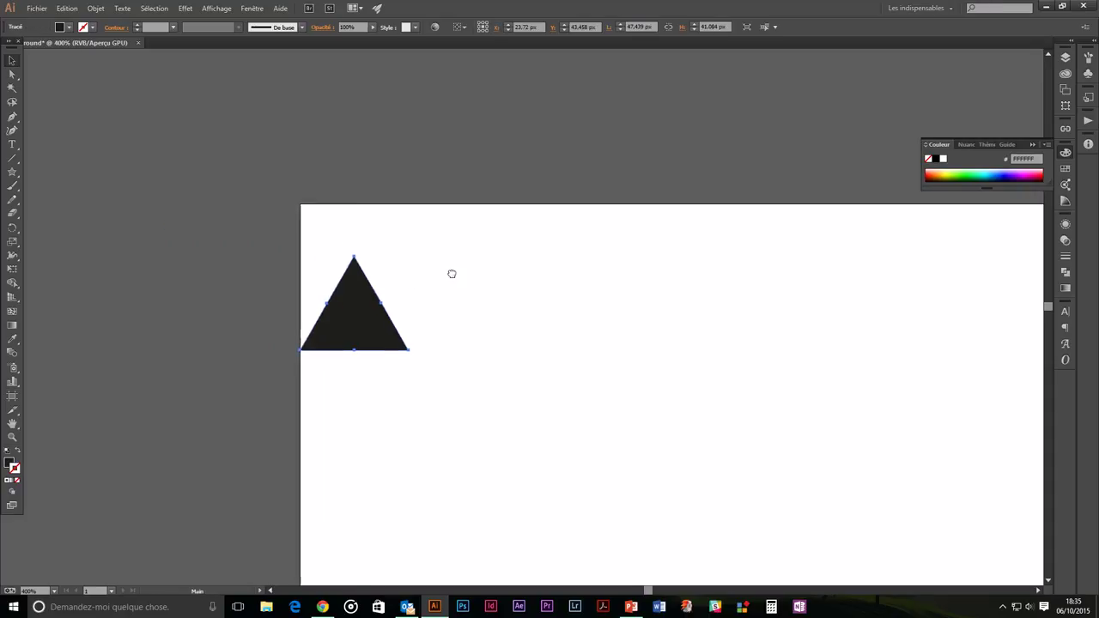
Alt-drag a 47.439 × 41.084 px copy of the triangle edge to edge on its right.
drag(451, 272, 510, 263)
key(ctrl+plus)
mouse_move(364, 285)
mouse_down()
mouse_move(490, 295)
mouse_move(563, 274)
mouse_move(327, 318)
mouse_up()
key(v)
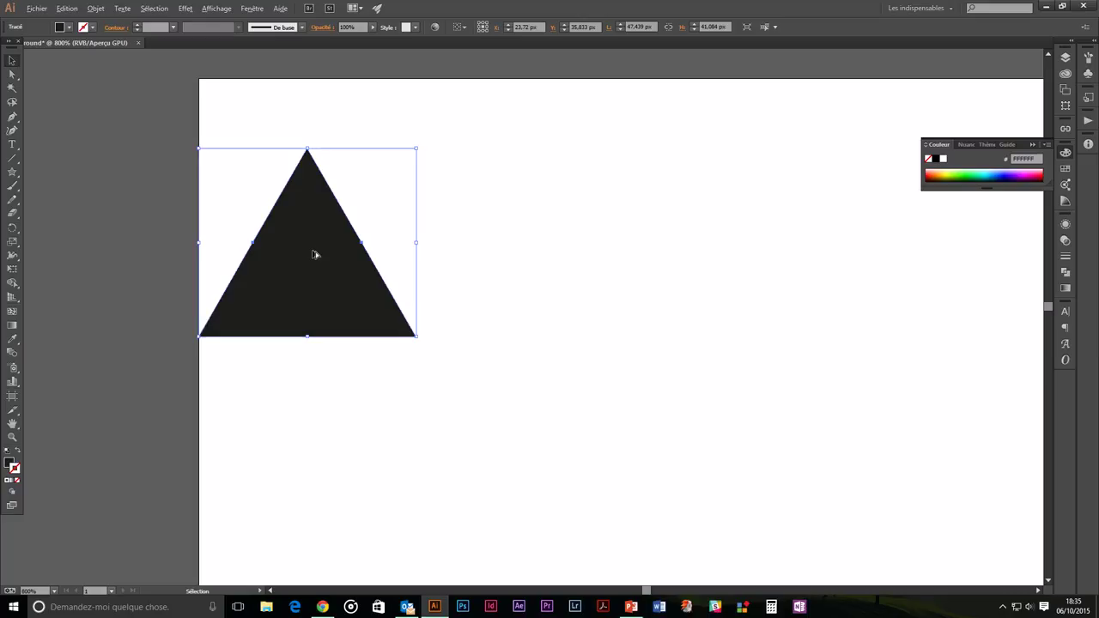
drag(314, 254, 529, 263)
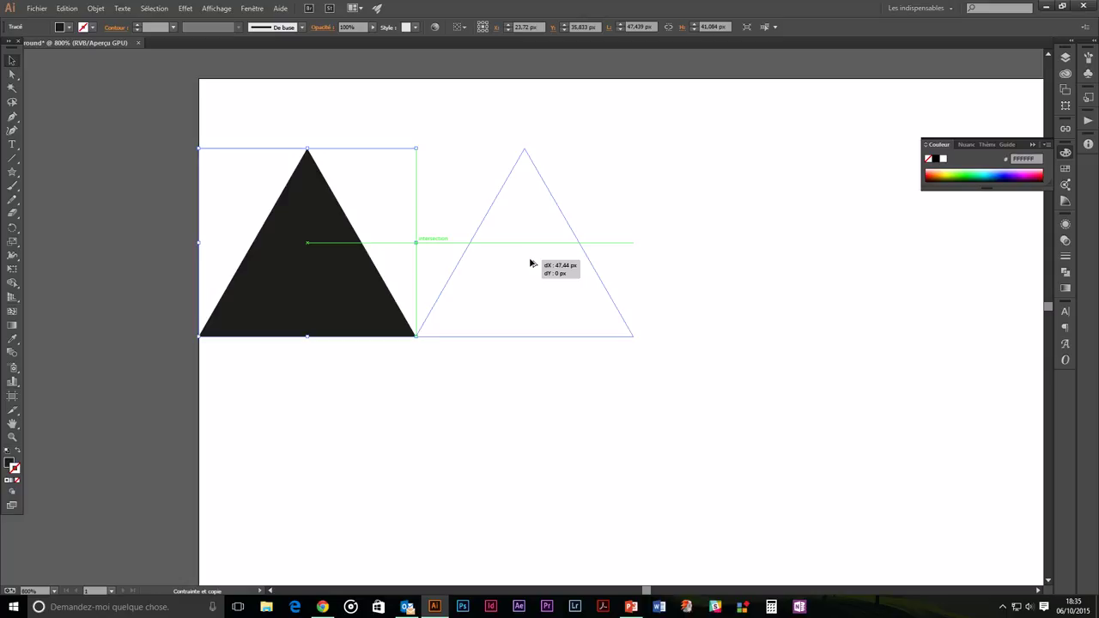
drag(530, 264, 529, 264)
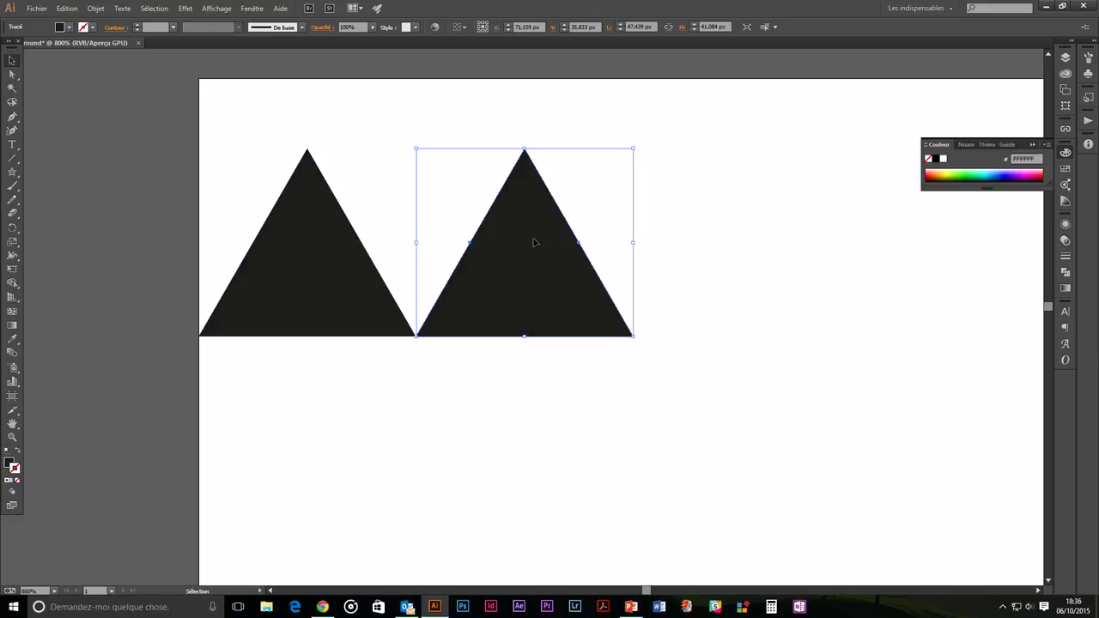
Repeat the copy with Ctrl+D to extend the row to ten triangles along the top.
key(a)
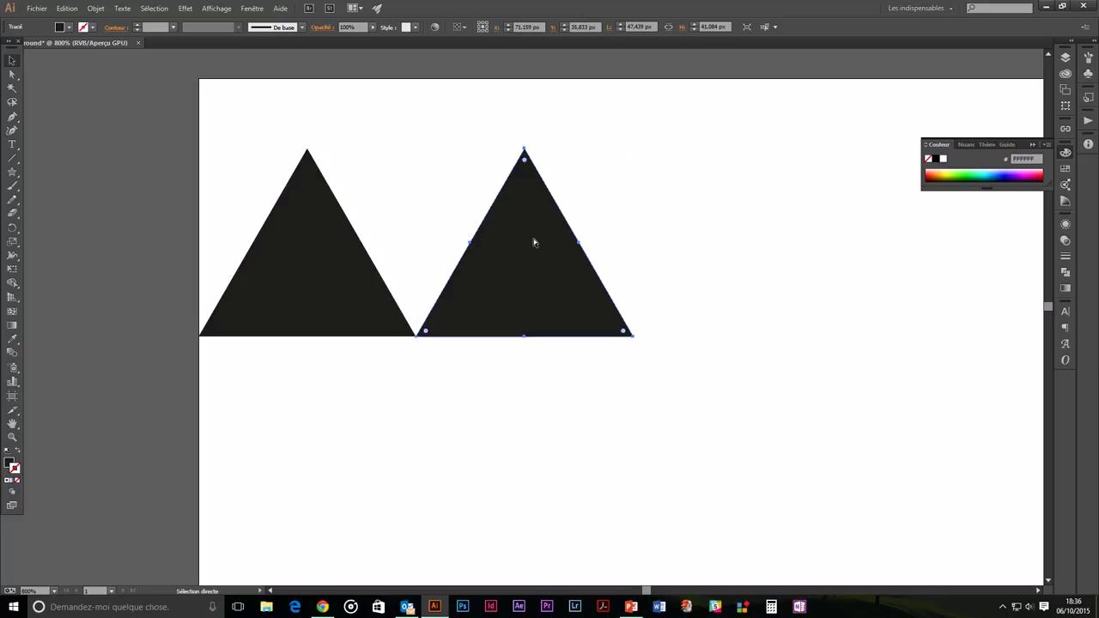
key(ctrl+d)
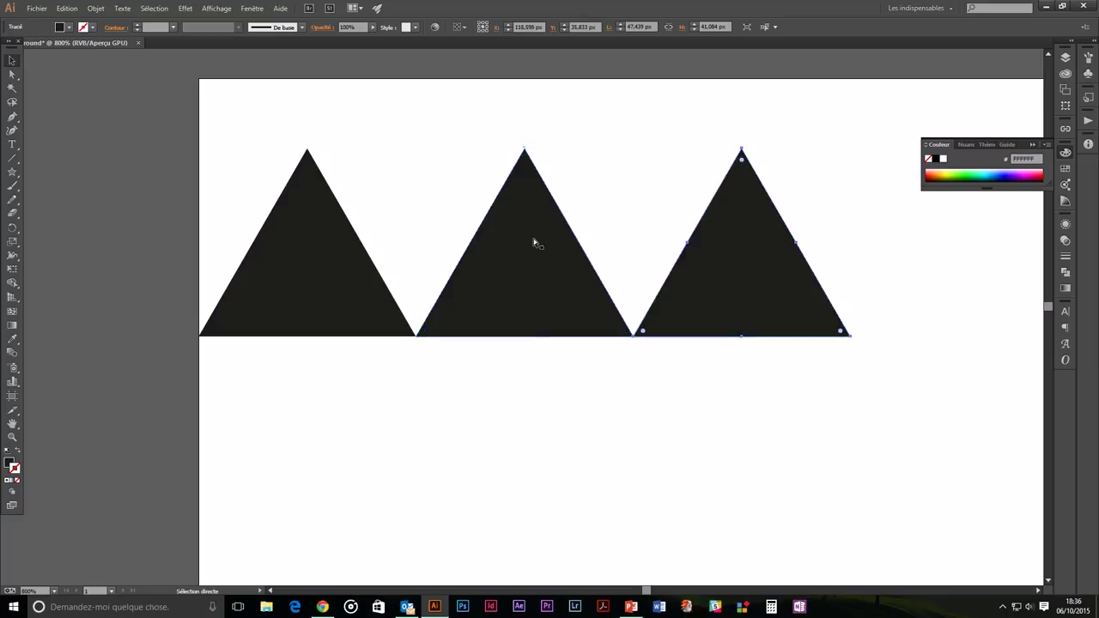
key(ctrl+d)
key(ctrl+d)
key(ctrl+minus)
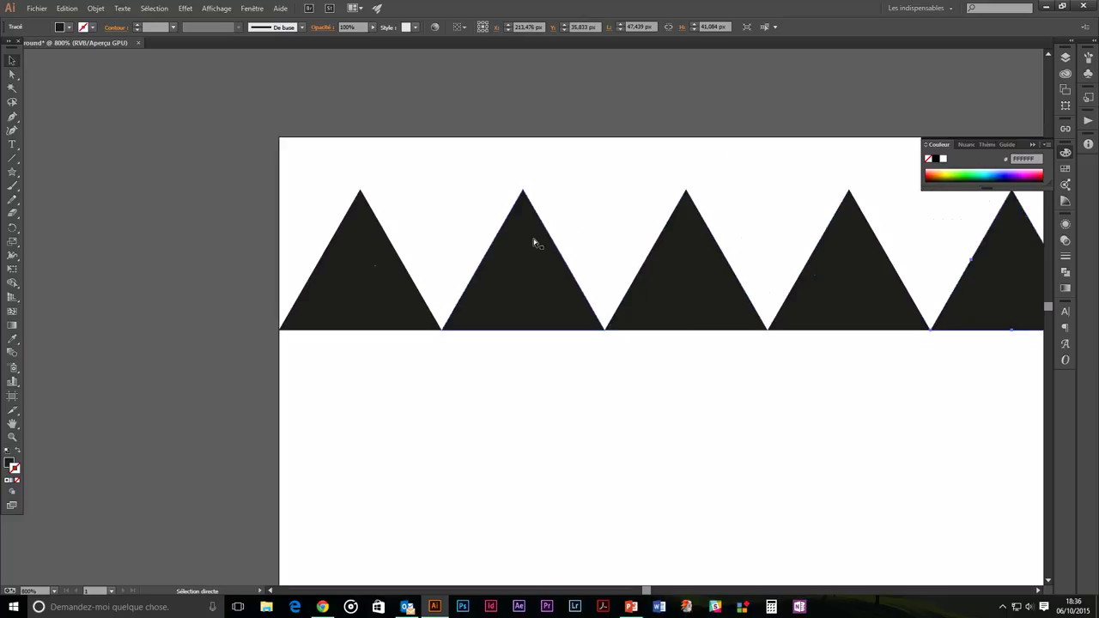
key(ctrl+minus)
key(v)
drag(581, 363, 512, 283)
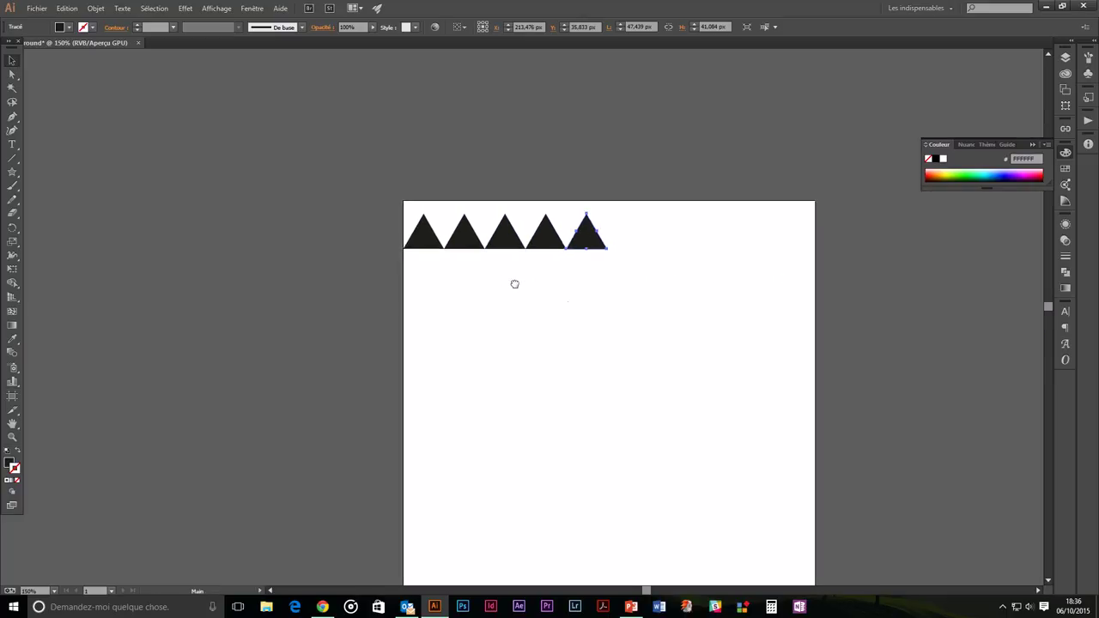
key(a)
key(ctrl+d)
key(ctrl+d)
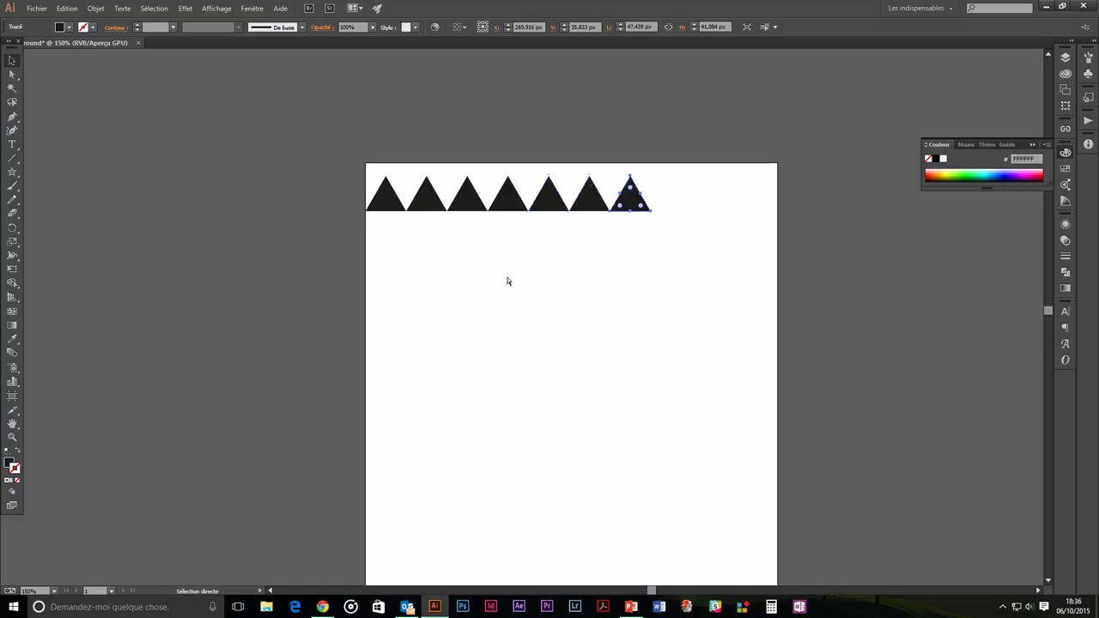
key(ctrl+d)
key(ctrl+d)
key(ctrl+d)
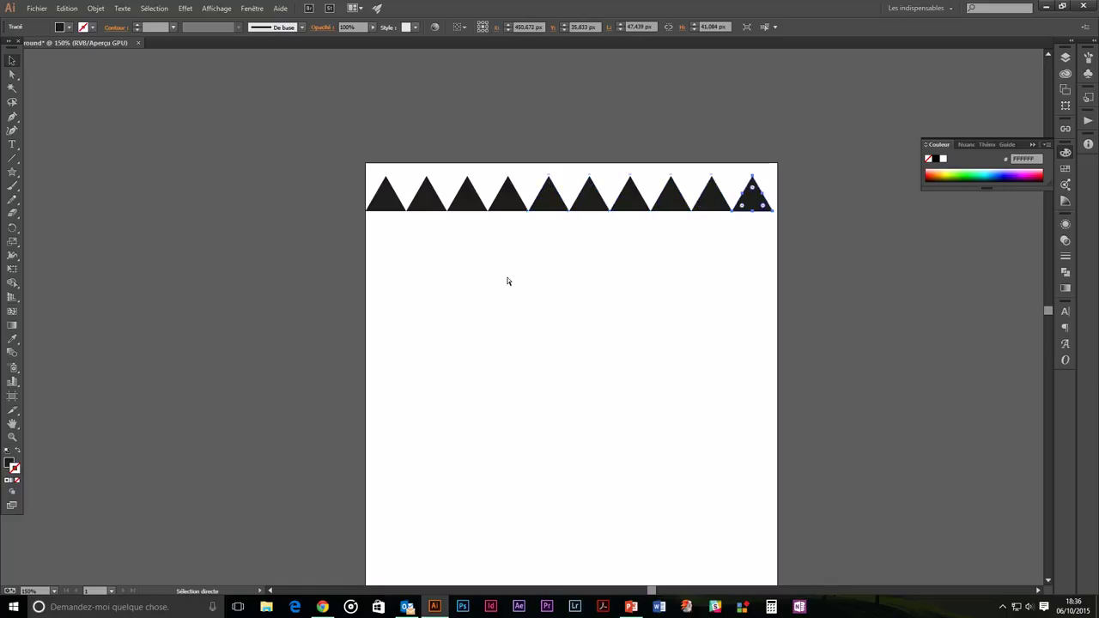
key(v)
Select the nine copies without the first triangle, delete them, and zoom in on the original.
mouse_move(343, 172)
mouse_down()
mouse_move(674, 262)
mouse_move(827, 259)
mouse_up()
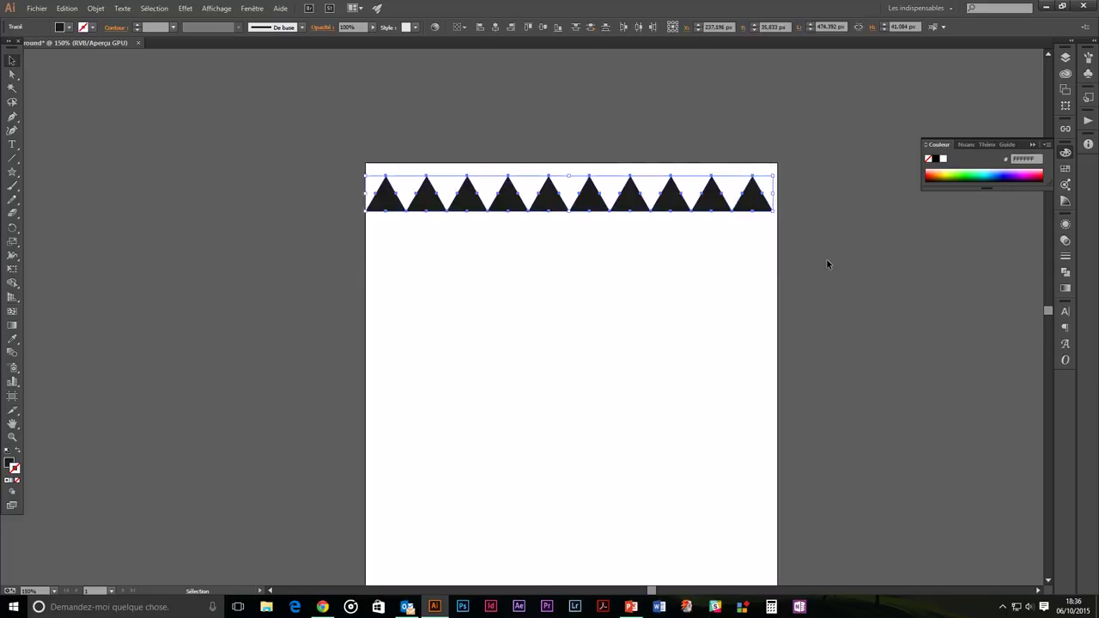
click(459, 249)
drag(417, 206, 786, 265)
key(Delete)
key(z)
drag(322, 135, 557, 309)
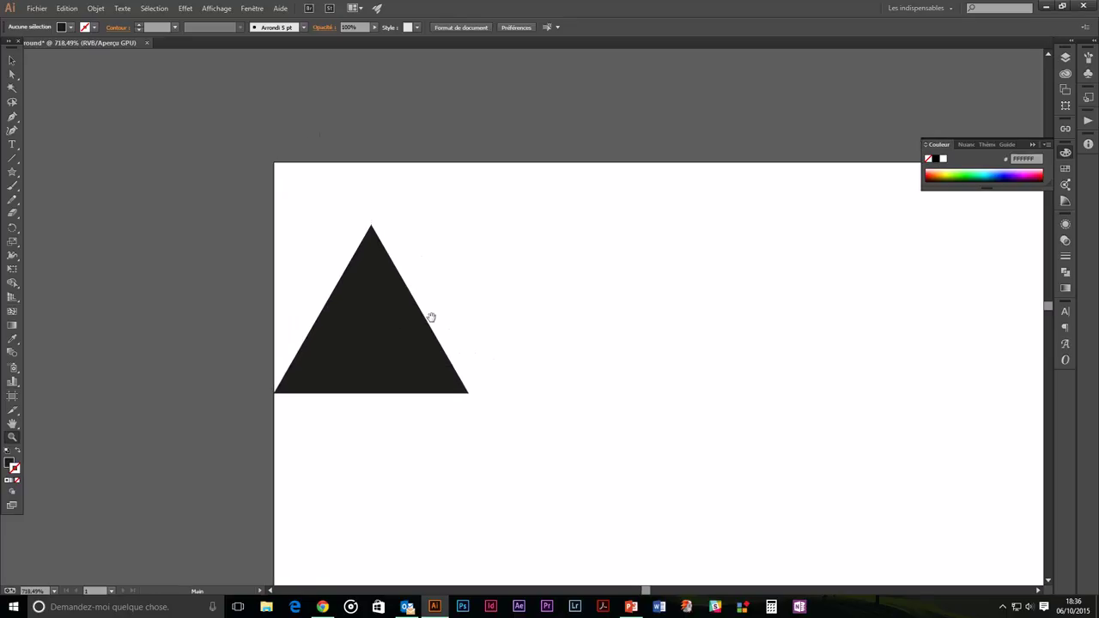
Try copying the triangle to its right, then delete the misplaced copy.
key(v)
click(15, 61)
click(373, 330)
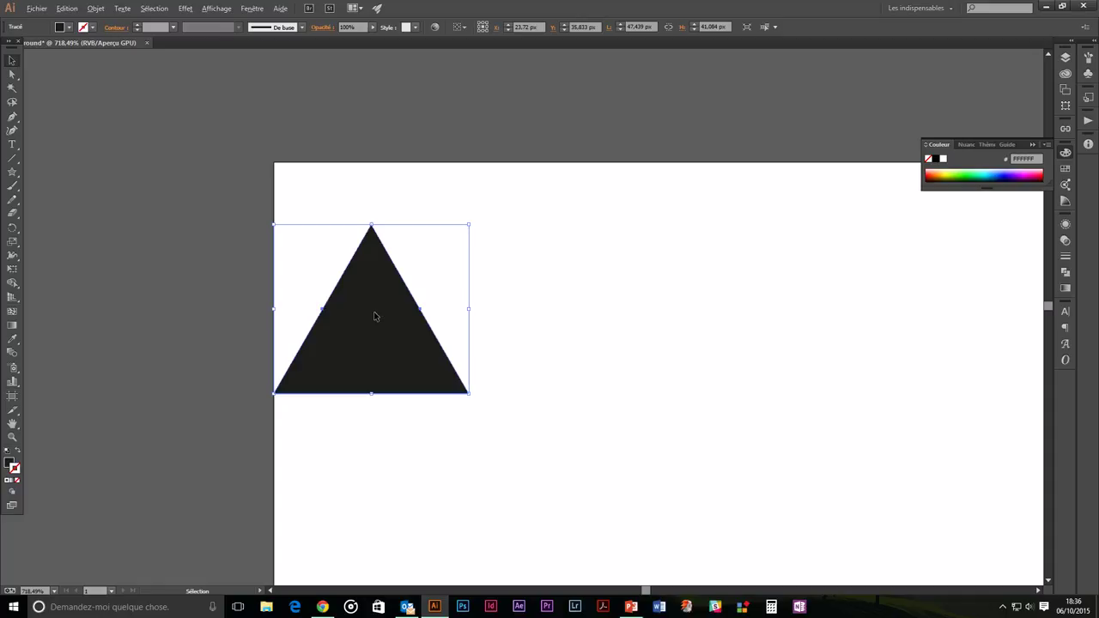
drag(374, 317, 567, 338)
key(a)
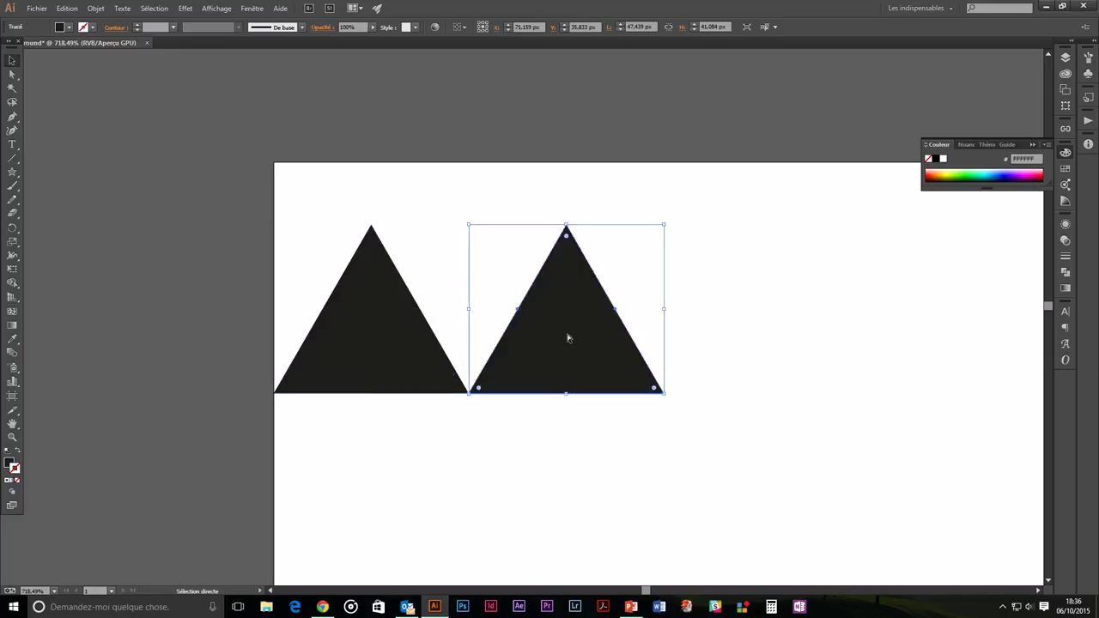
key(ctrl+minus)
key(ctrl+minus)
key(ctrl+minus)
key(v)
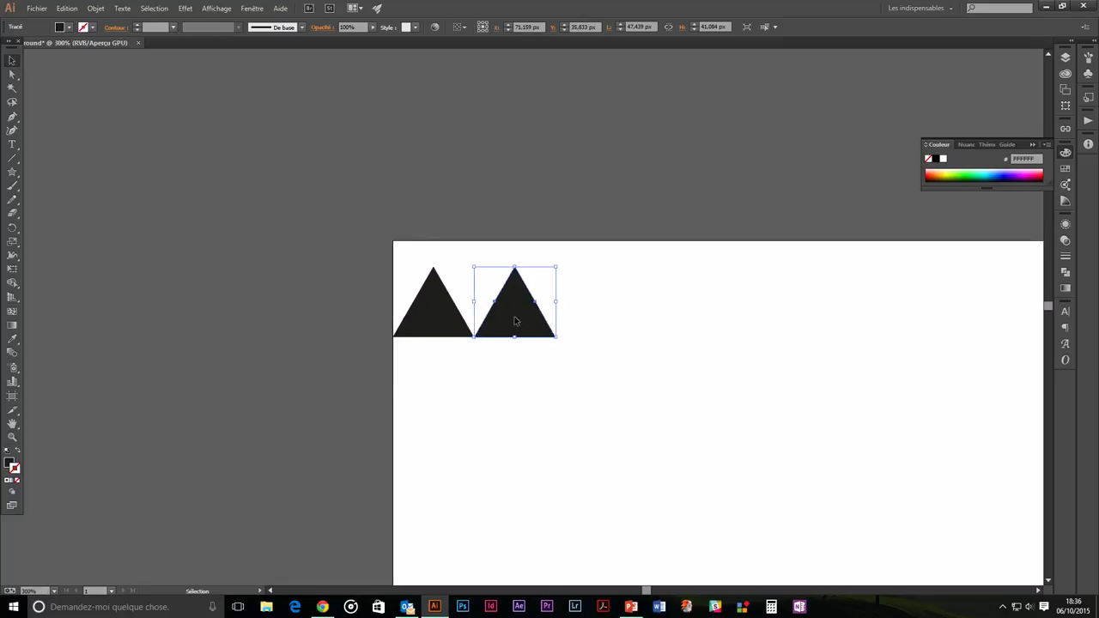
key(Delete)
key(ctrl+plus)
key(ctrl+plus)
key(ctrl+plus)
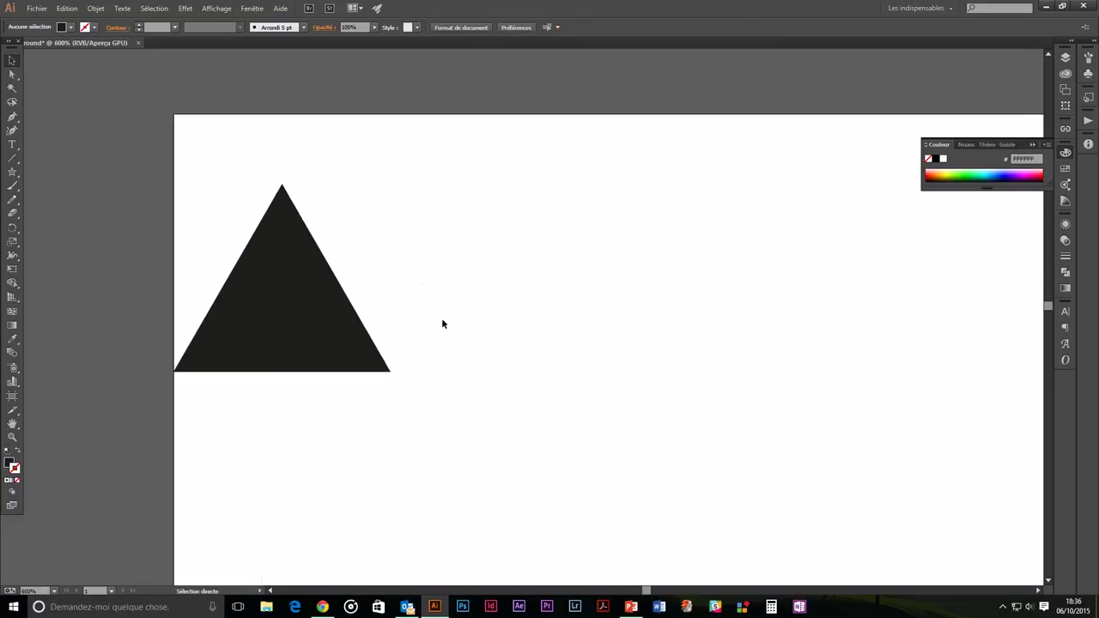
click(321, 309)
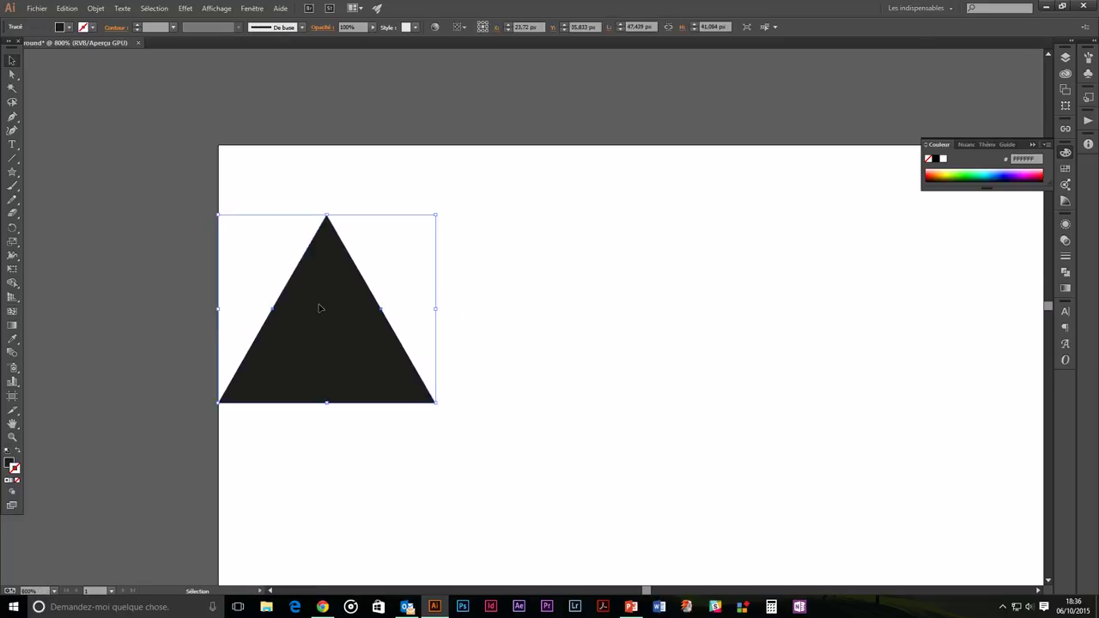
Retry with a dragged copy and a pasted duplicate, deleting the misaligned one.
key(a)
key(ctrl)
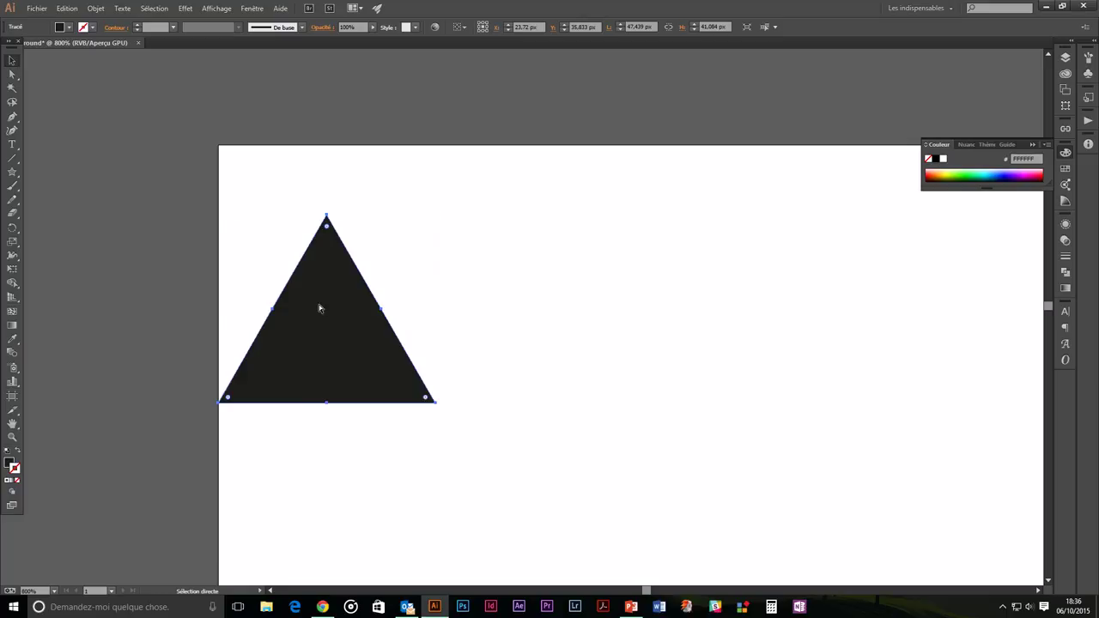
key(v)
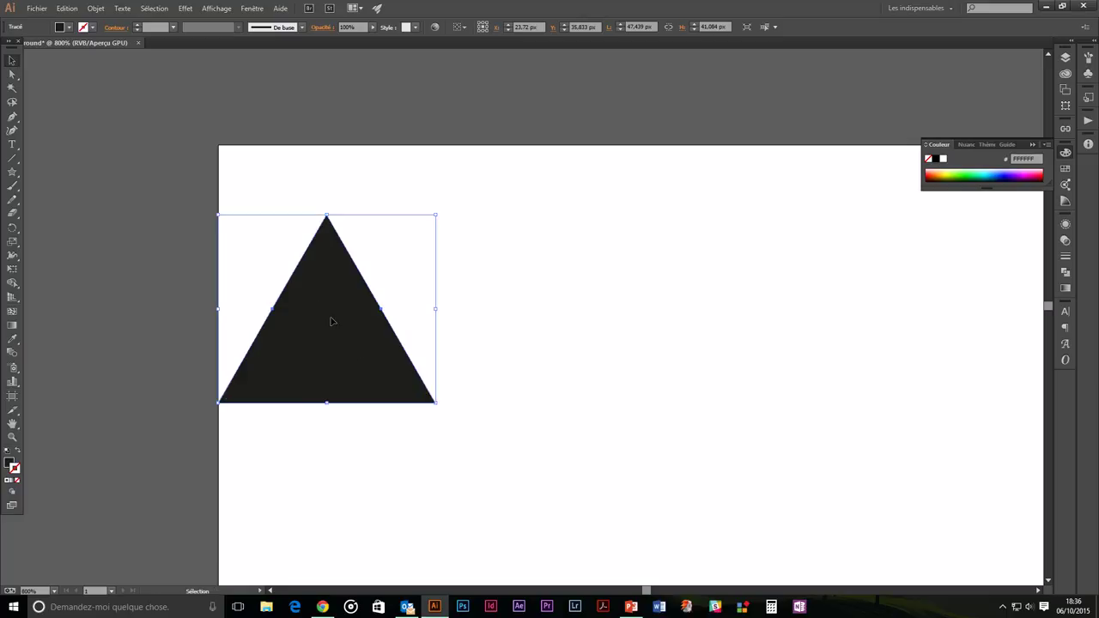
drag(327, 324, 464, 320)
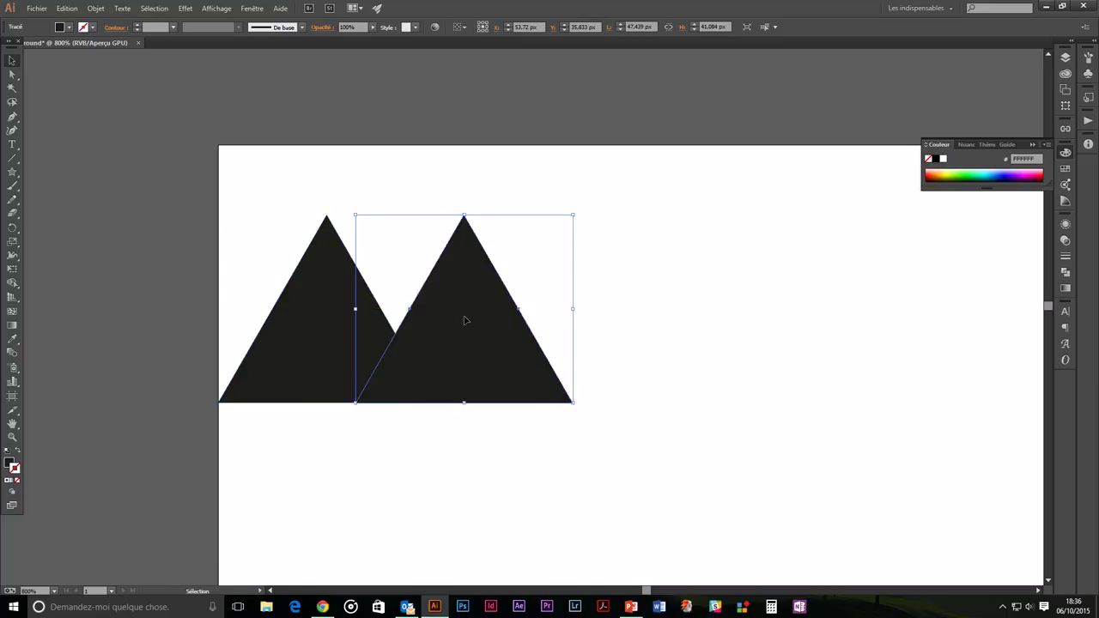
key(ctrl+z)
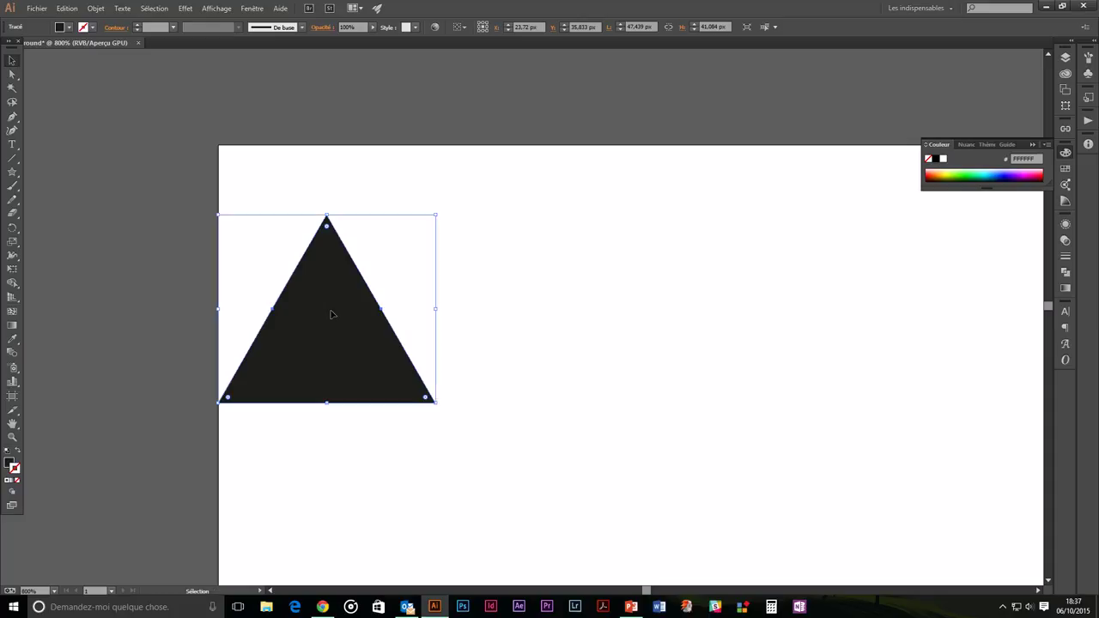
key(ctrl+v)
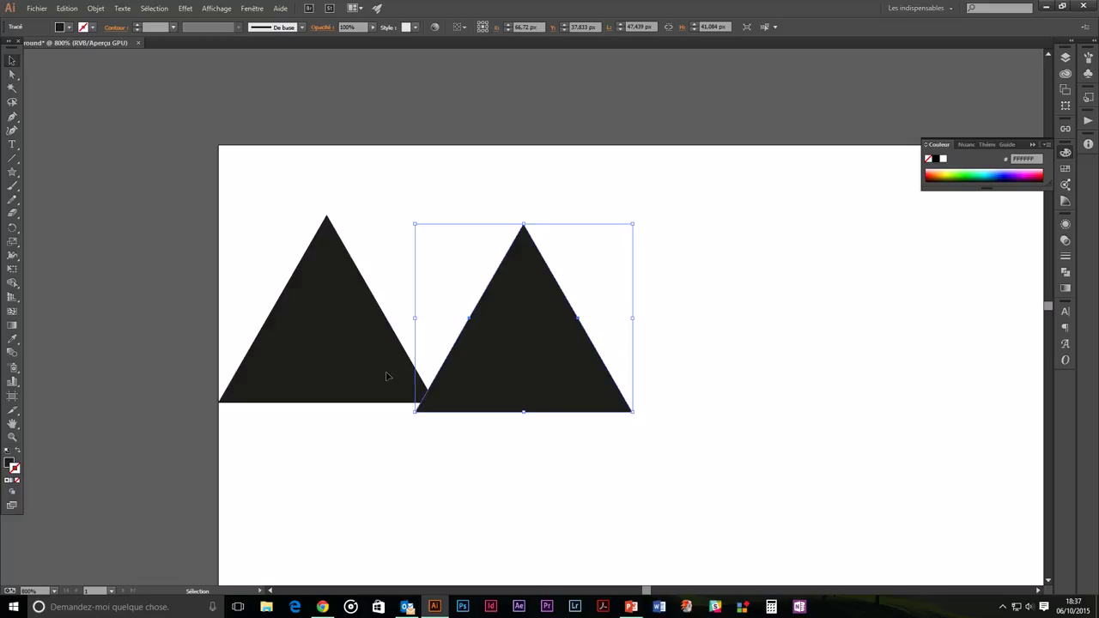
drag(489, 398, 509, 388)
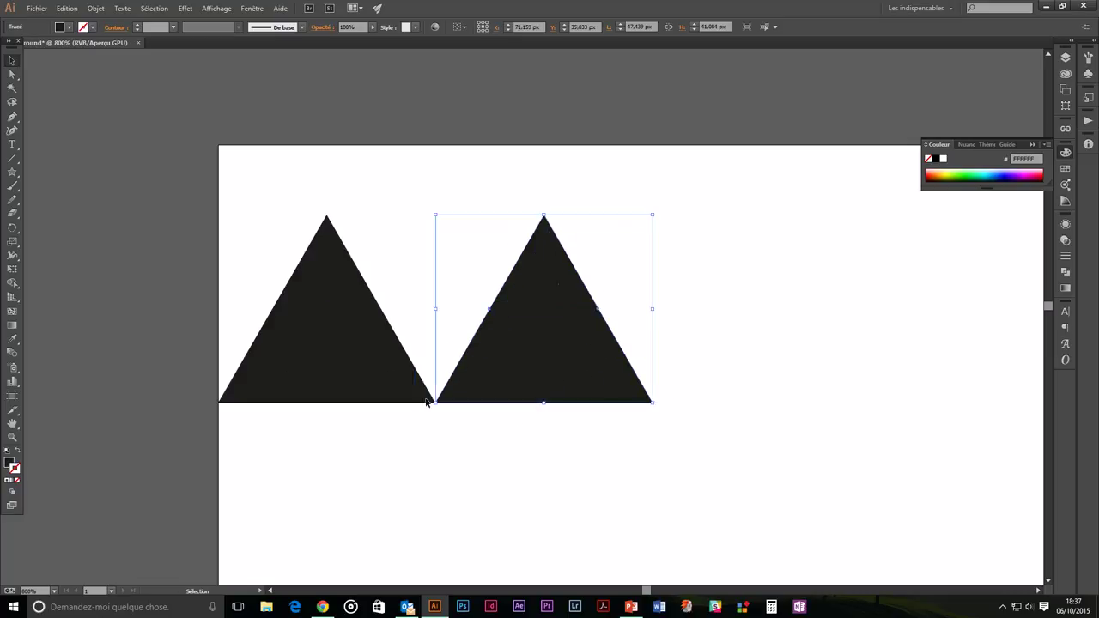
key(Delete)
click(314, 319)
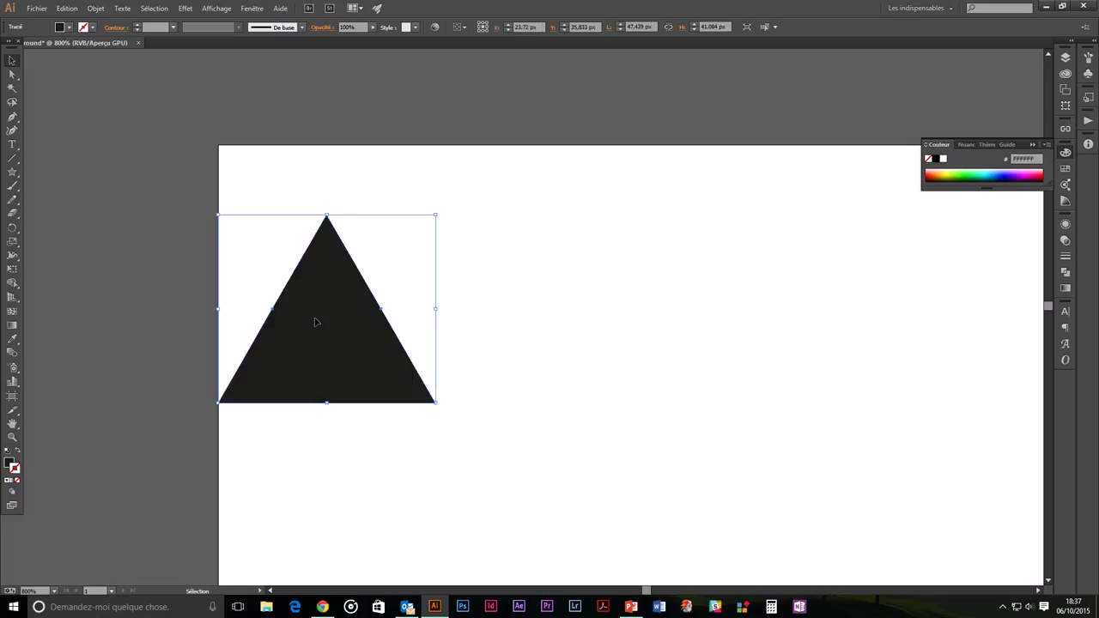
Attempt another copy on the triangle's baseline, removing it and undoing a stray copy.
key(a)
key(v)
key(a)
key(v)
key(a)
key(v)
drag(330, 347, 547, 339)
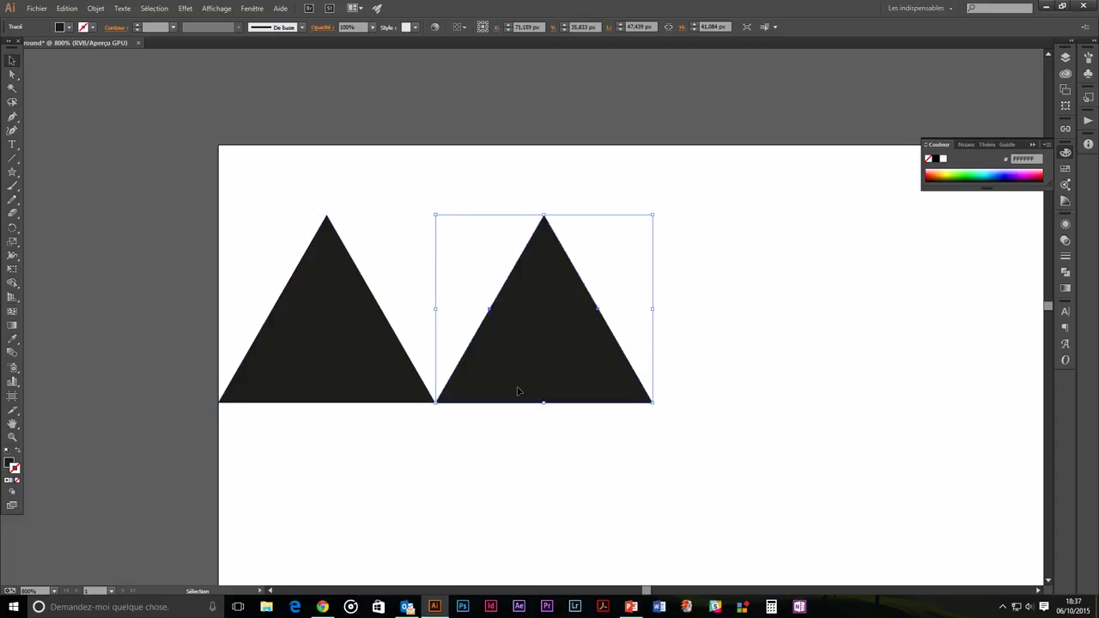
key(Delete)
drag(348, 356, 375, 405)
key(ctrl+z)
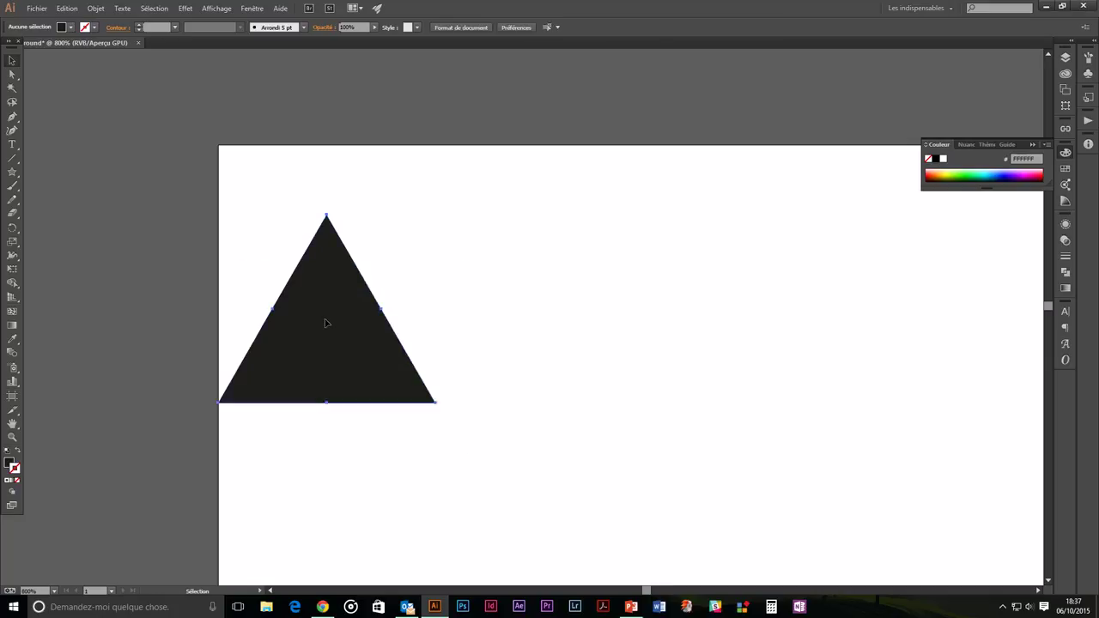
Place a copy edge to edge on the triangle's right and view the artboard's top.
click(326, 323)
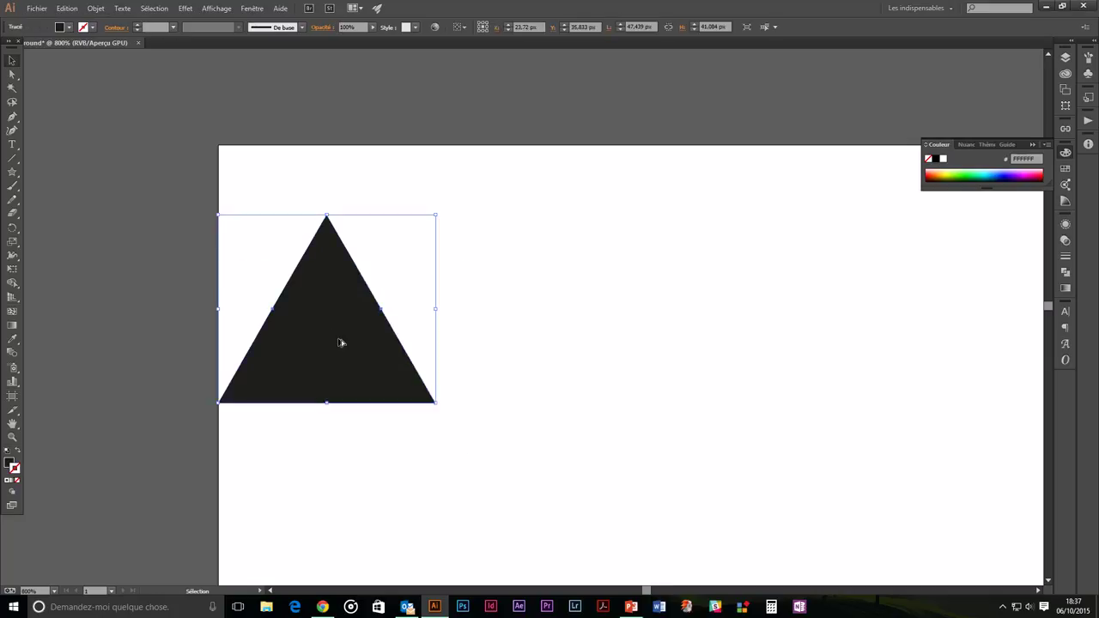
drag(338, 343, 555, 343)
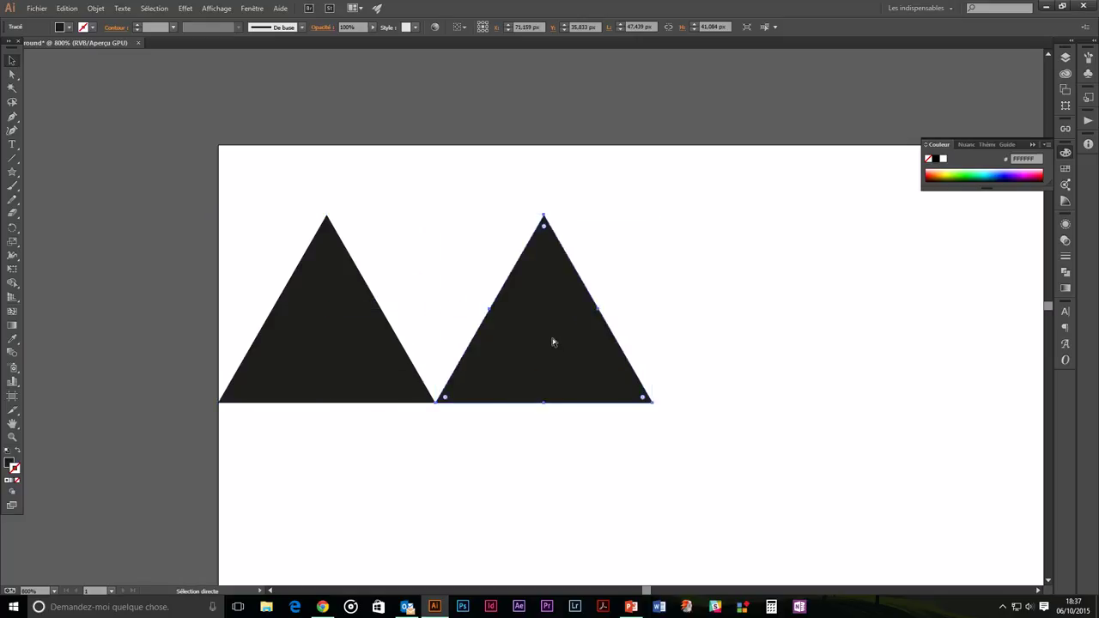
key(ctrl+minus)
key(ctrl+minus)
key(ctrl+minus)
drag(525, 306, 415, 249)
Repeat the copy to reach ten triangles and marquee-select the whole row.
key(ctrl+d)
key(ctrl+d)
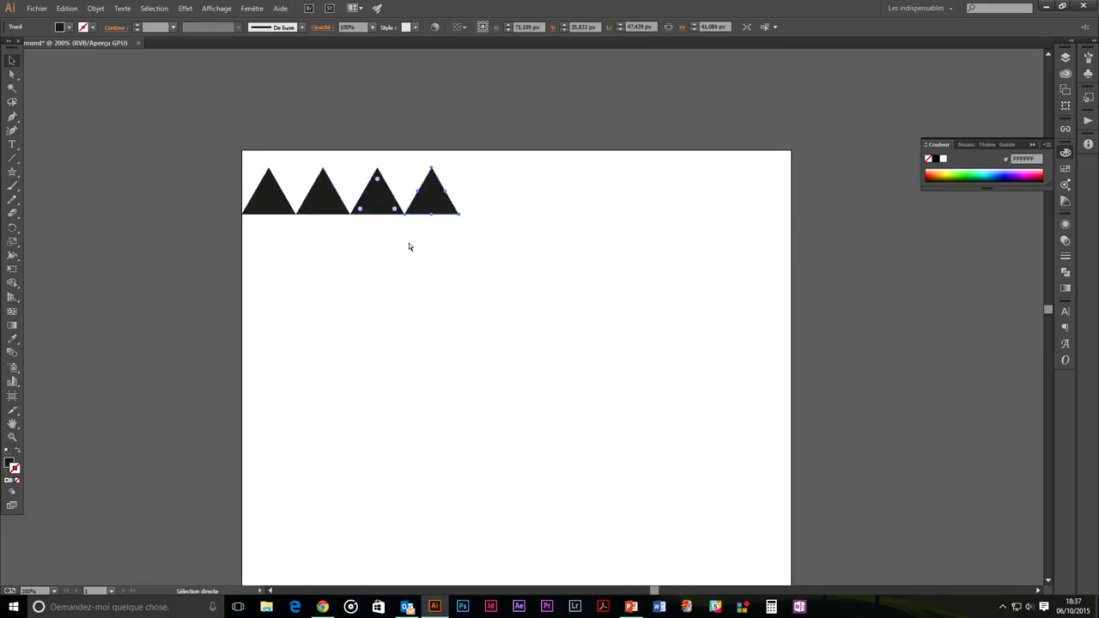
key(ctrl+d)
key(ctrl+d)
key(ctrl+d)
key(ctrl+d)
key(ctrl+d)
key(ctrl+d)
key(v)
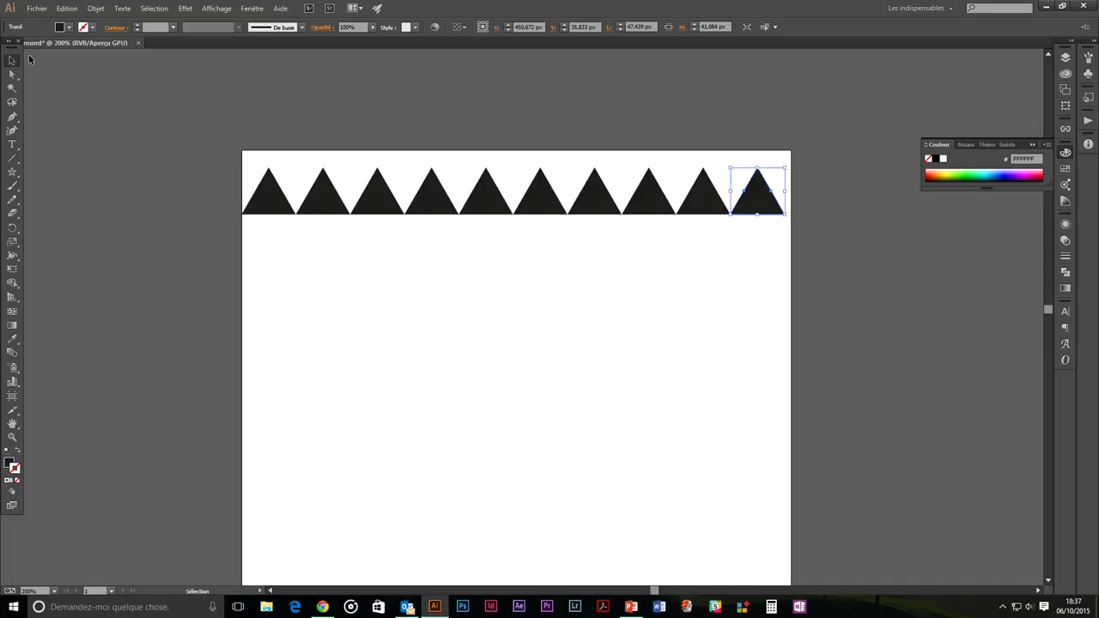
click(211, 231)
drag(177, 144, 802, 247)
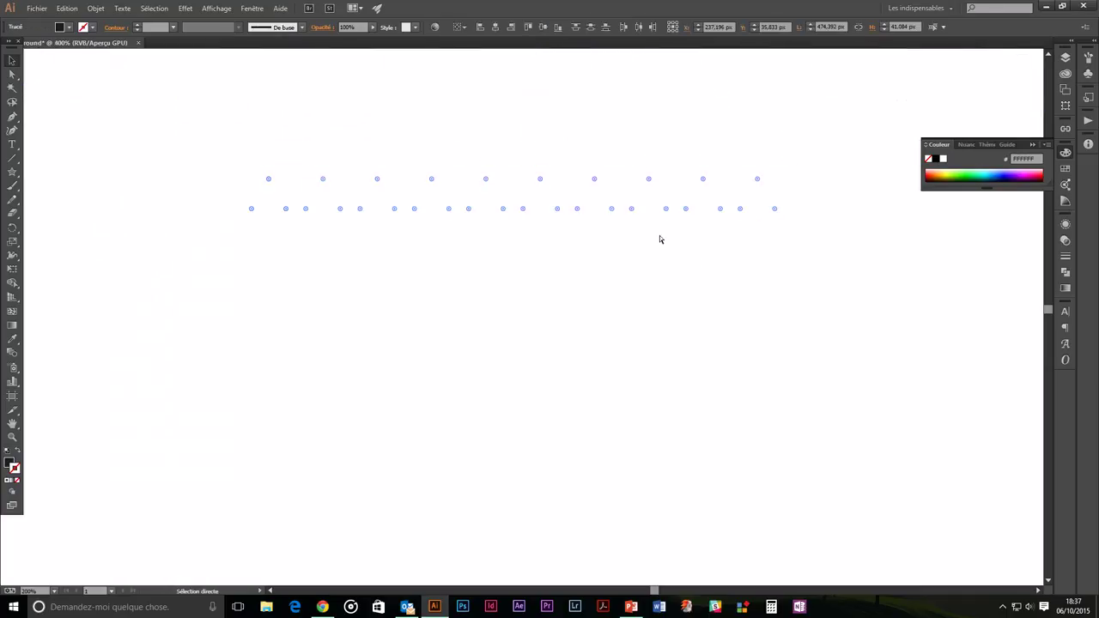
Stretch the selected row by its corner handle to exactly 480 px wide.
key(ctrl+plus)
key(ctrl+plus)
key(ctrl+plus)
drag(339, 373, 117, 411)
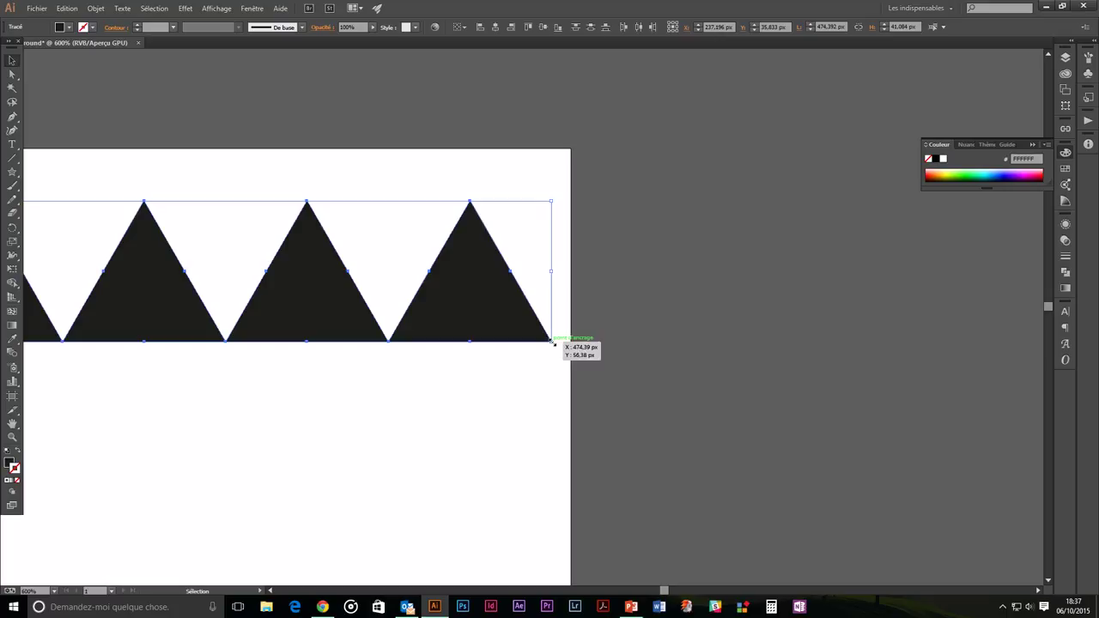
key(shift)
drag(562, 350, 568, 362)
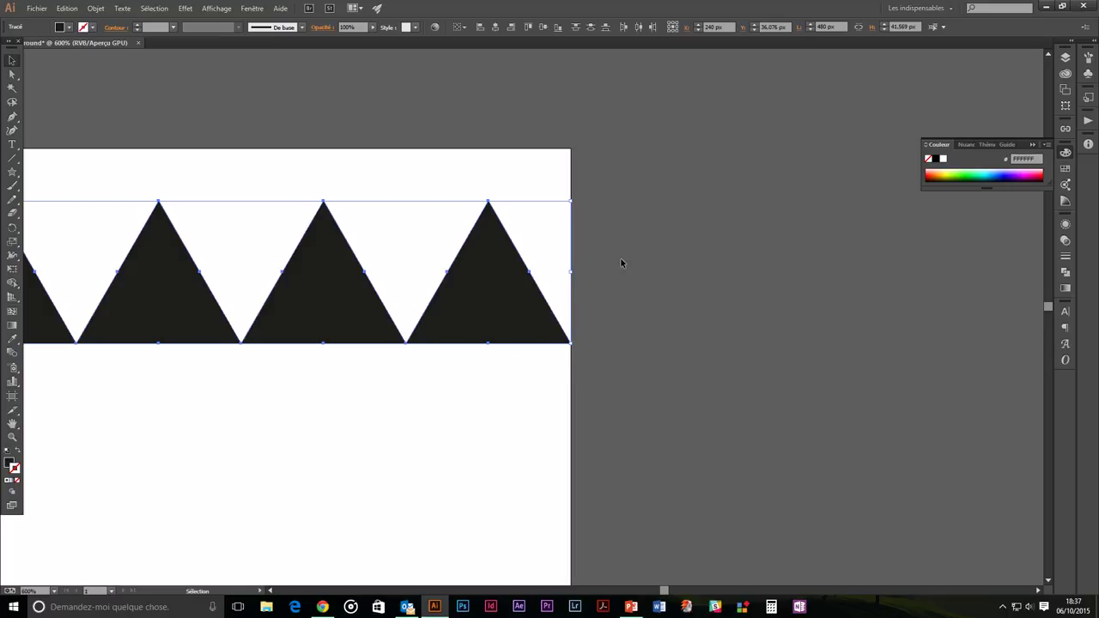
key(a)
key(ctrl+minus)
key(ctrl+minus)
key(ctrl+minus)
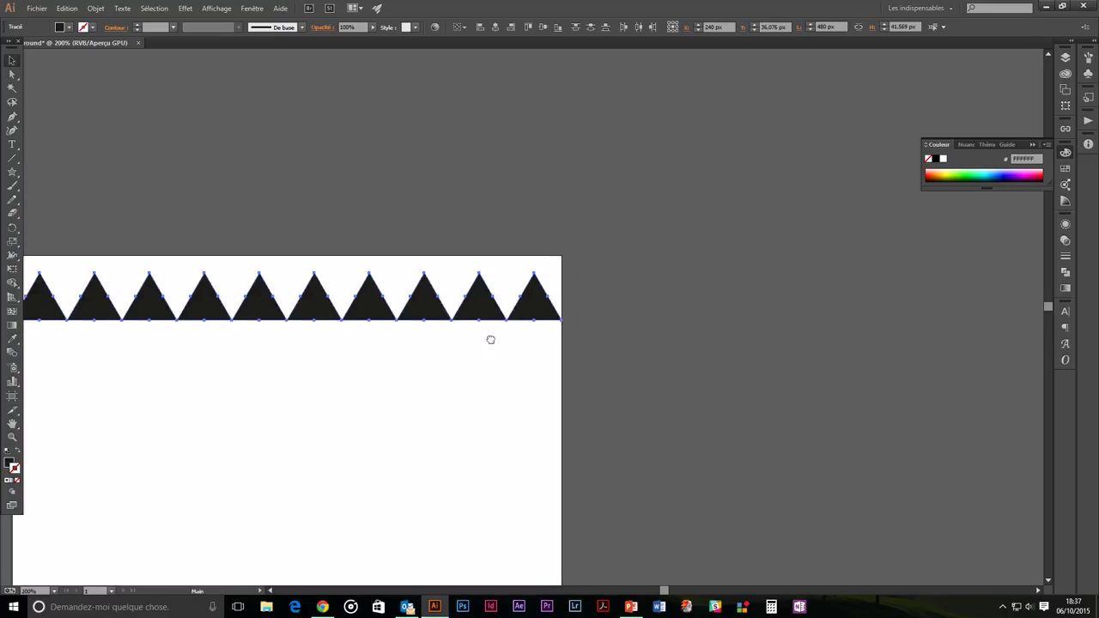
Select all ten triangles and group them with Objet > Associer.
key(v)
key(a)
drag(134, 203, 809, 331)
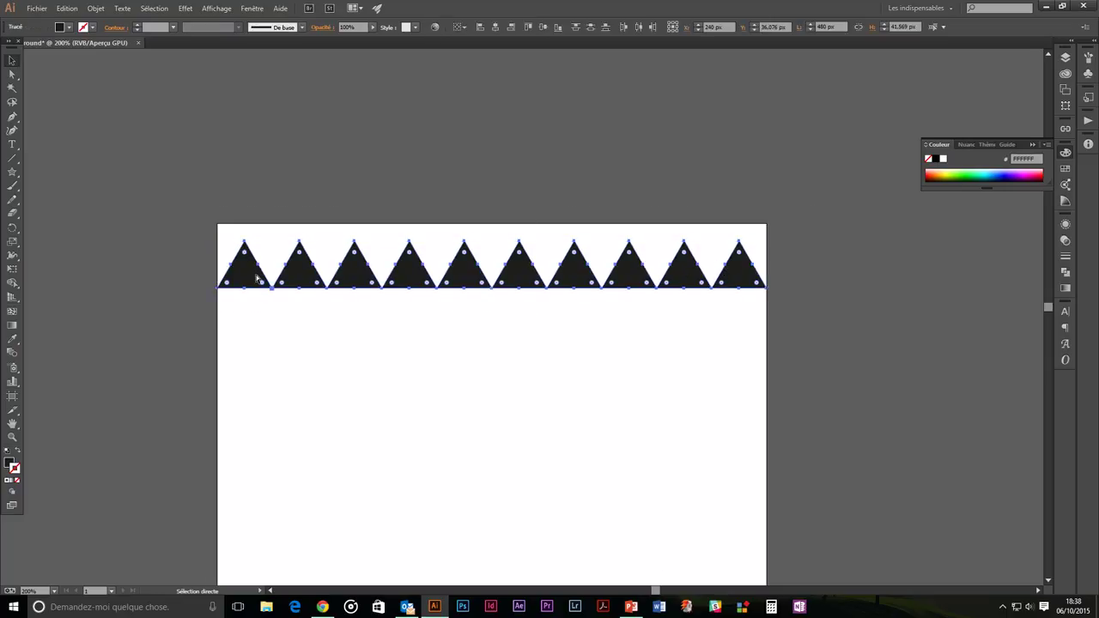
key(v)
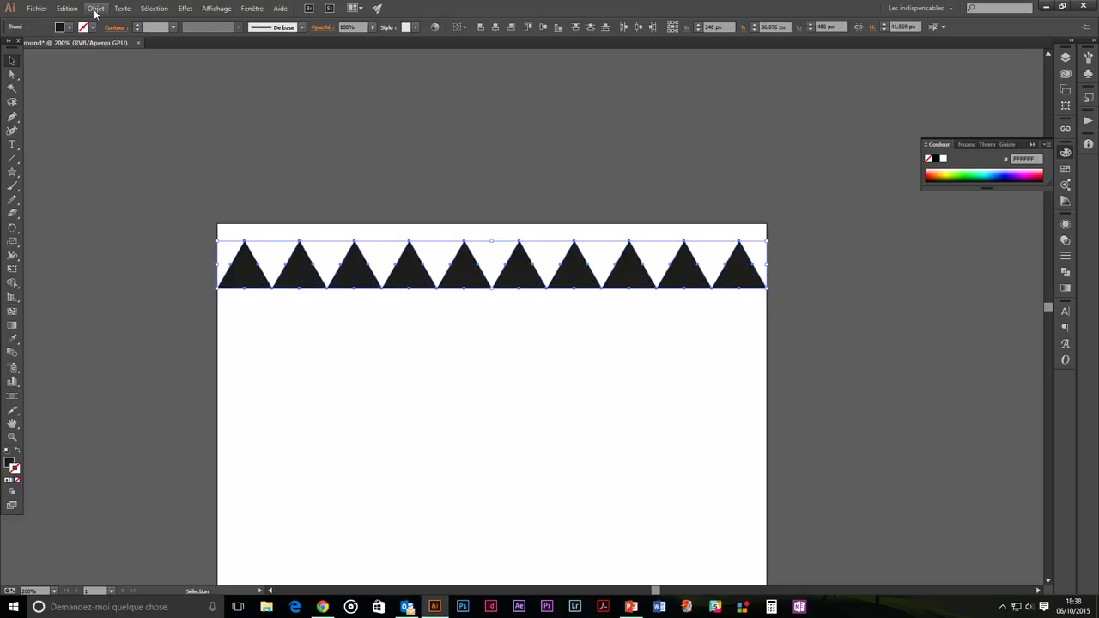
click(95, 8)
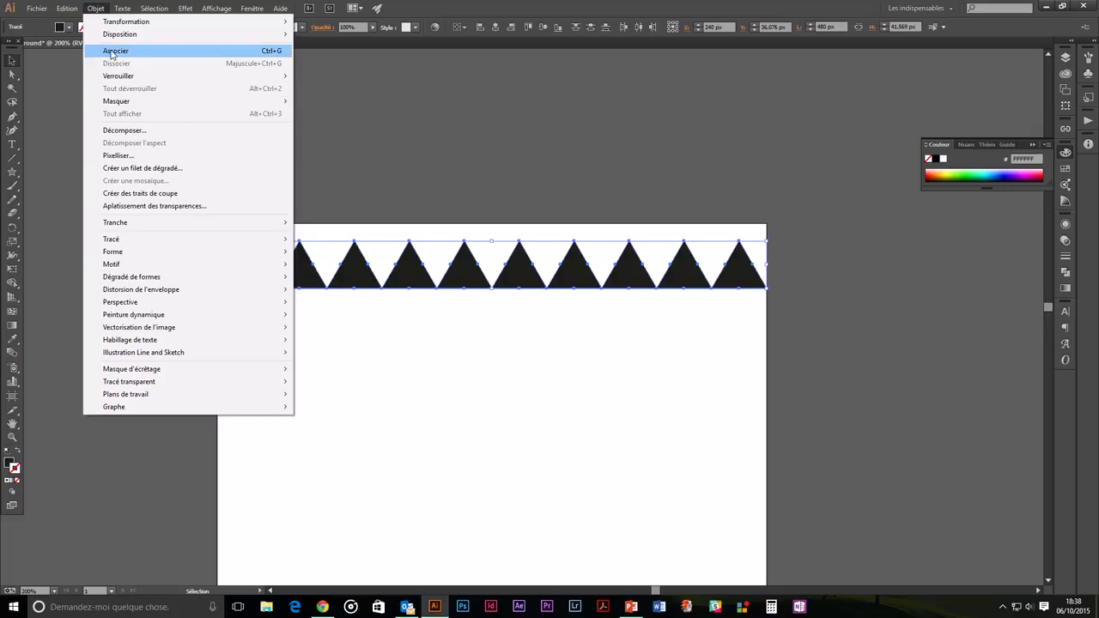
click(199, 51)
click(411, 191)
key(a)
drag(151, 226, 779, 315)
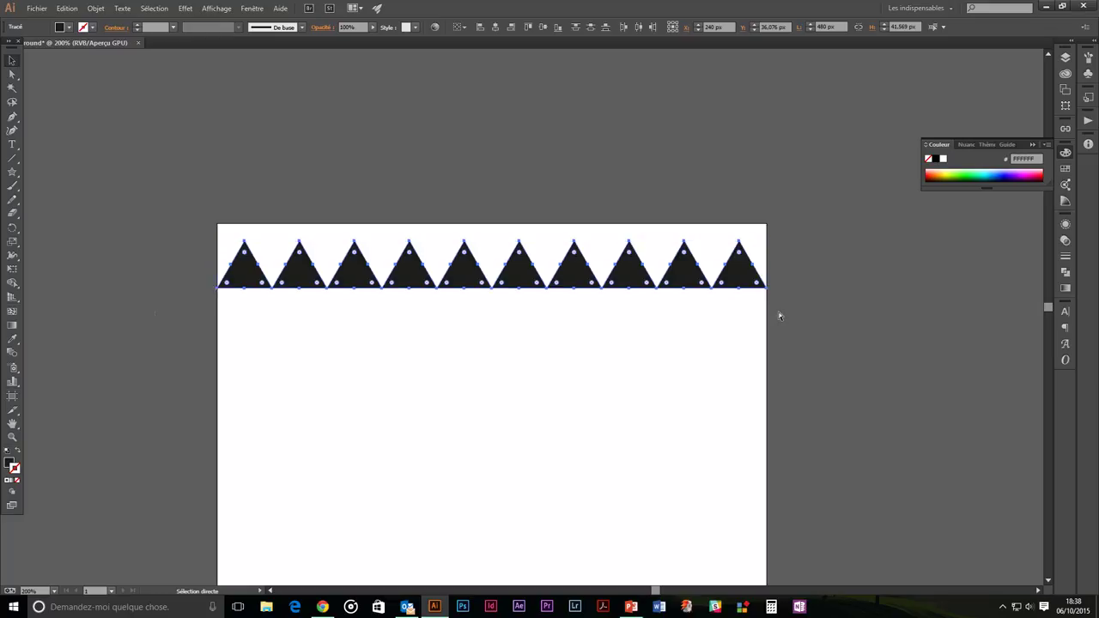
key(v)
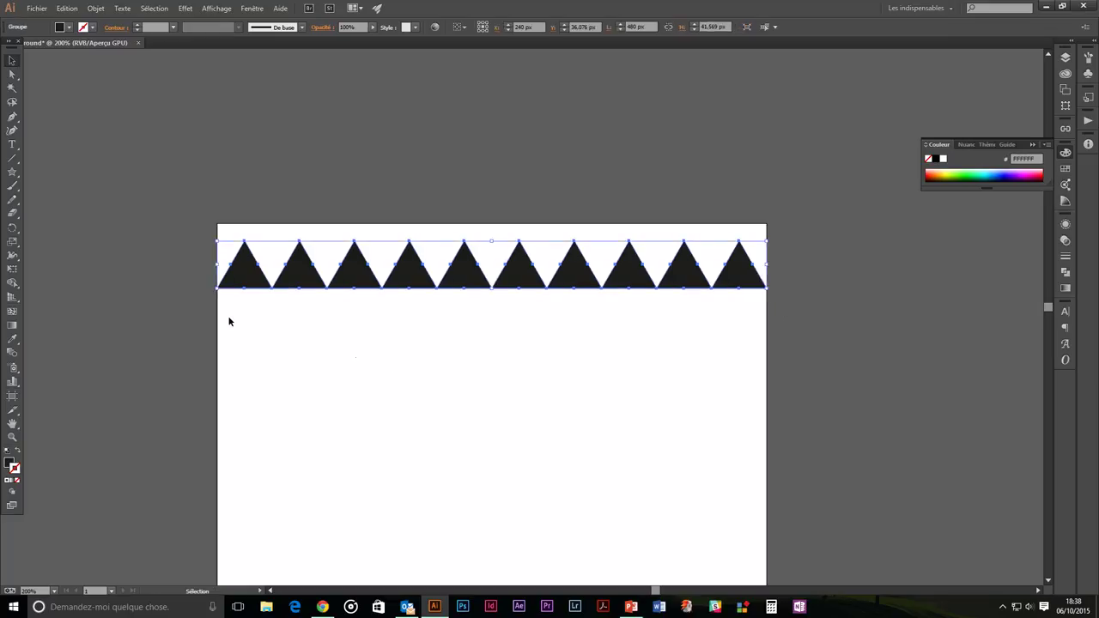
click(336, 321)
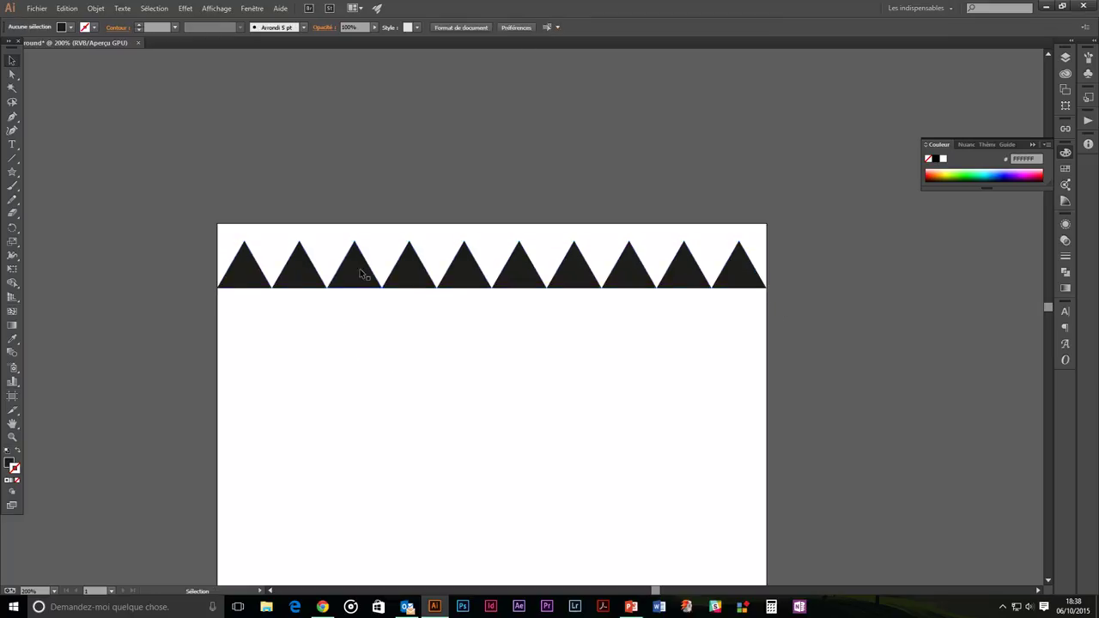
Duplicate the ten-triangle row directly beneath the original, undoing the extra Ctrl+D copies.
click(360, 268)
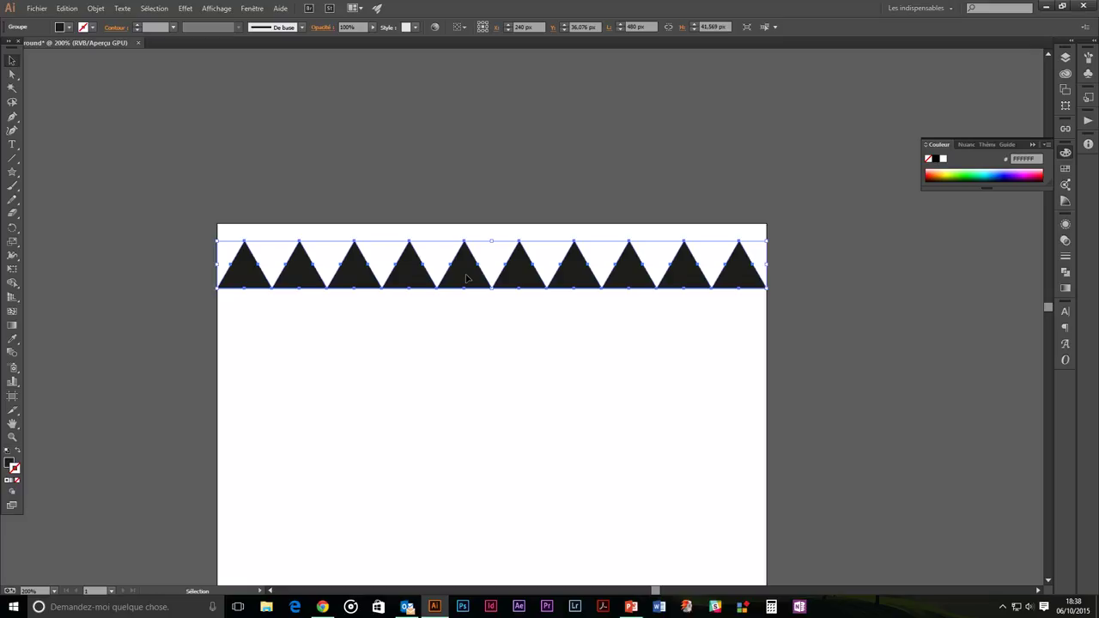
mouse_move(465, 276)
mouse_down()
mouse_move(466, 346)
mouse_move(469, 300)
mouse_up()
drag(467, 273, 471, 319)
click(470, 408)
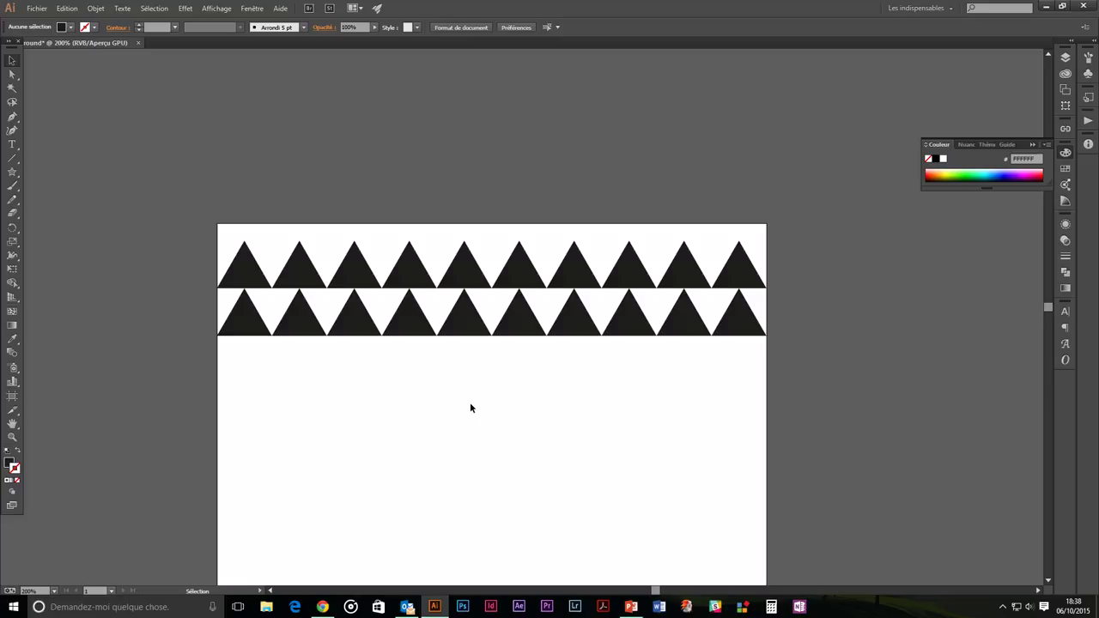
click(399, 330)
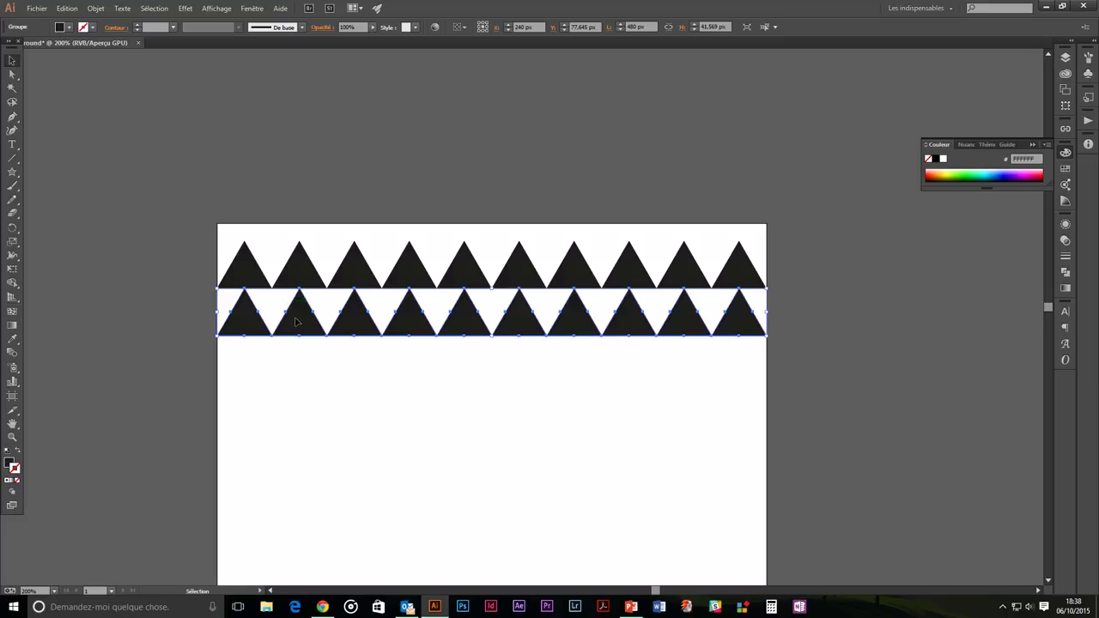
key(ctrl+d)
key(ctrl+d)
key(ctrl+d)
key(ctrl+d)
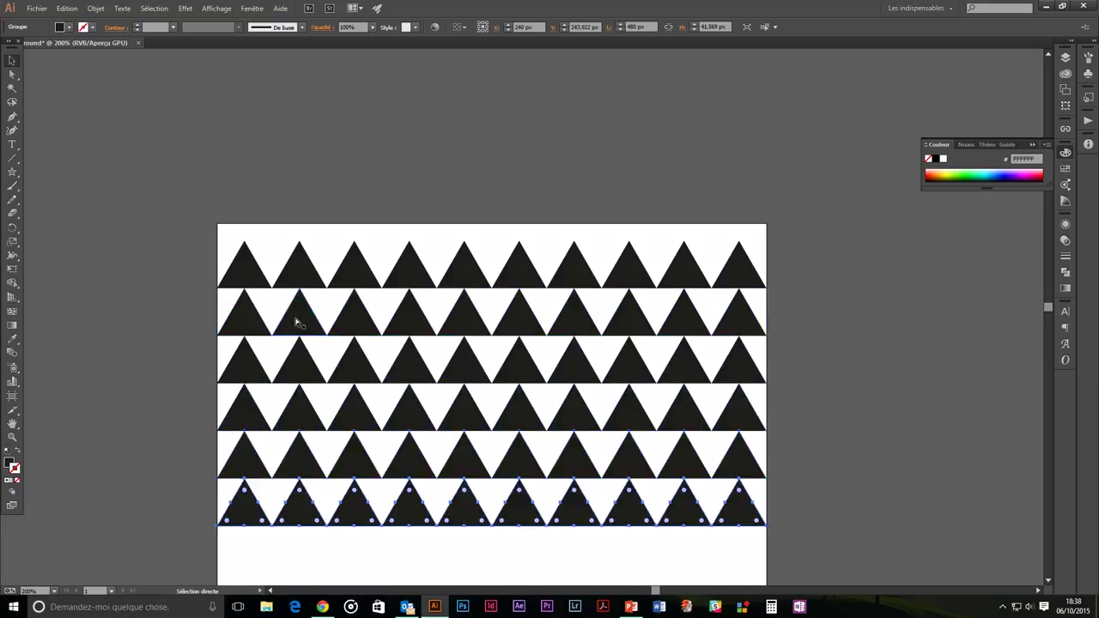
key(ctrl+z)
key(ctrl+z)
key(ctrl+z)
key(ctrl+z)
key(v)
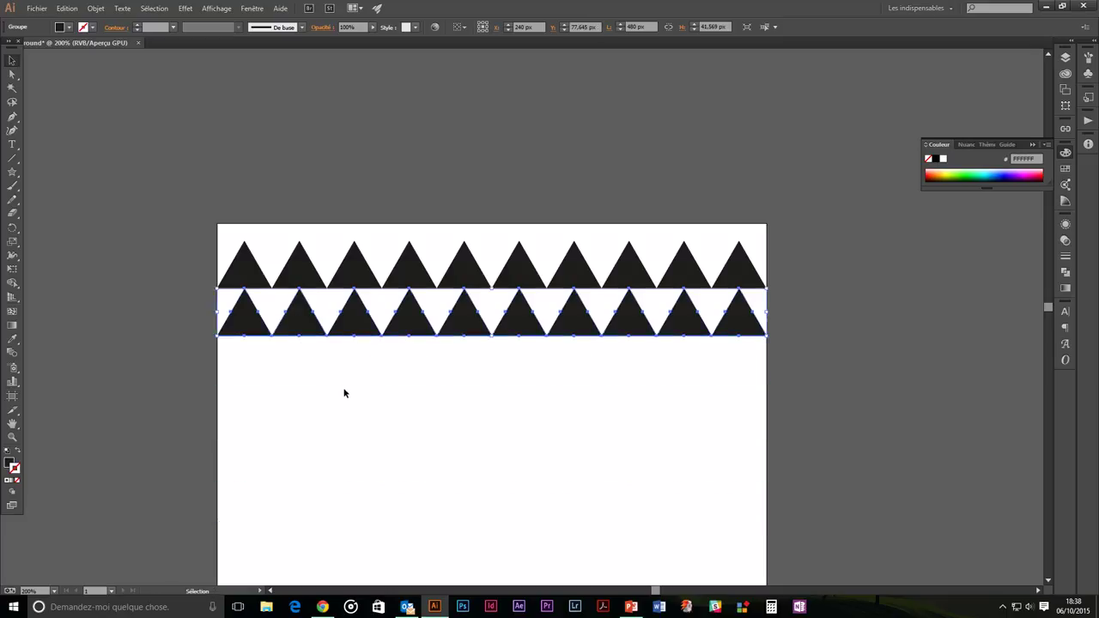
click(340, 388)
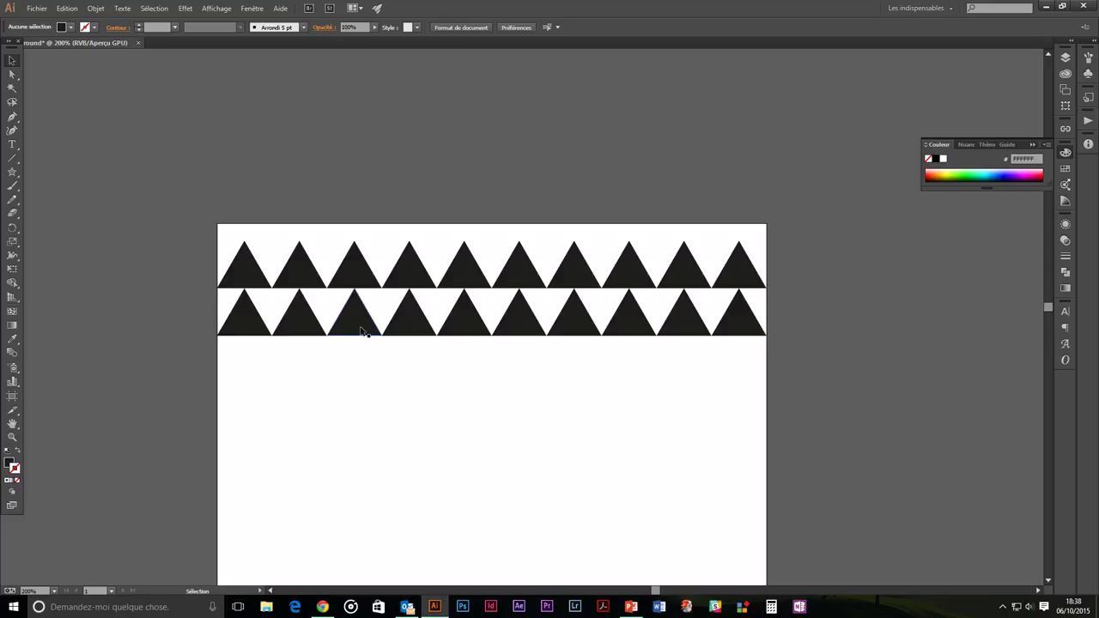
Slide the second triangle row 24 px left so it staggers under the first.
drag(363, 331, 333, 332)
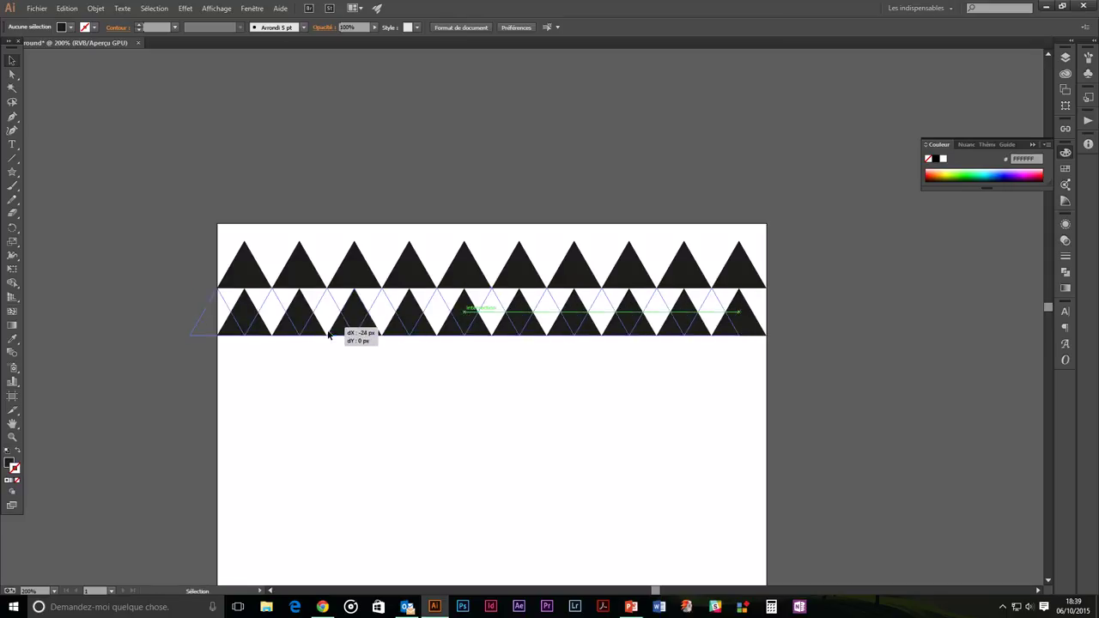
drag(332, 332, 327, 335)
click(328, 376)
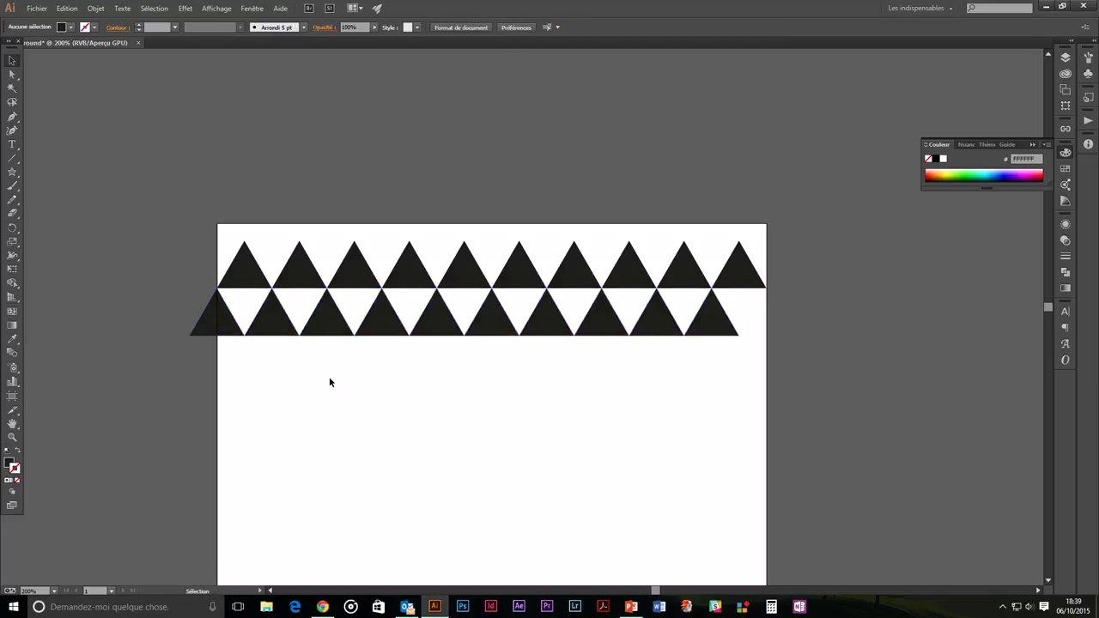
Marquee-select both staggered triangle rows together.
drag(179, 261, 269, 343)
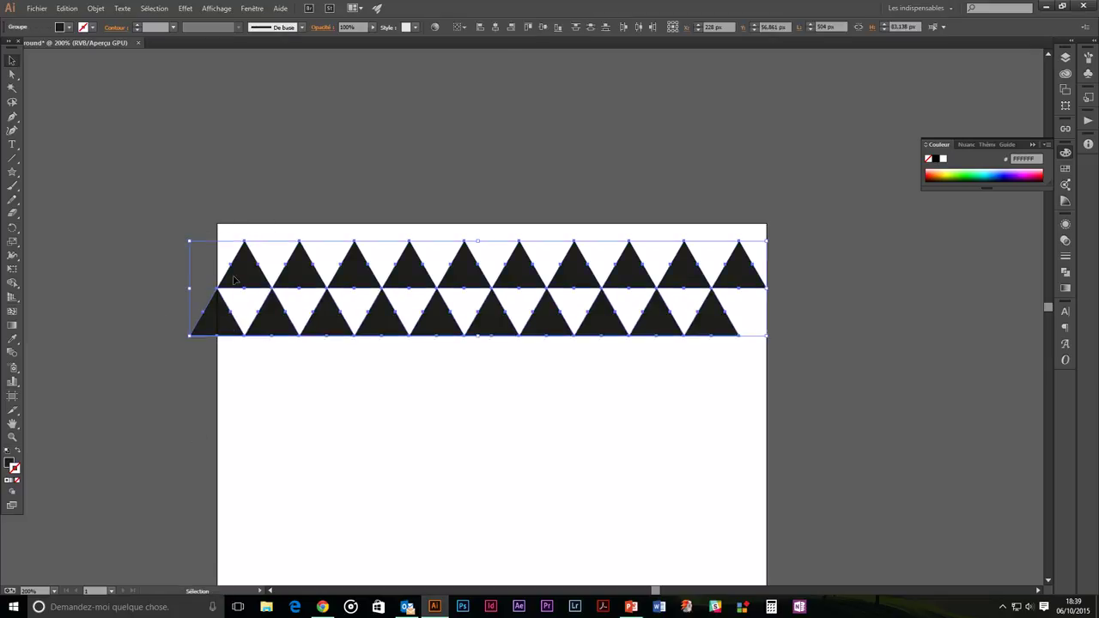
drag(152, 226, 260, 336)
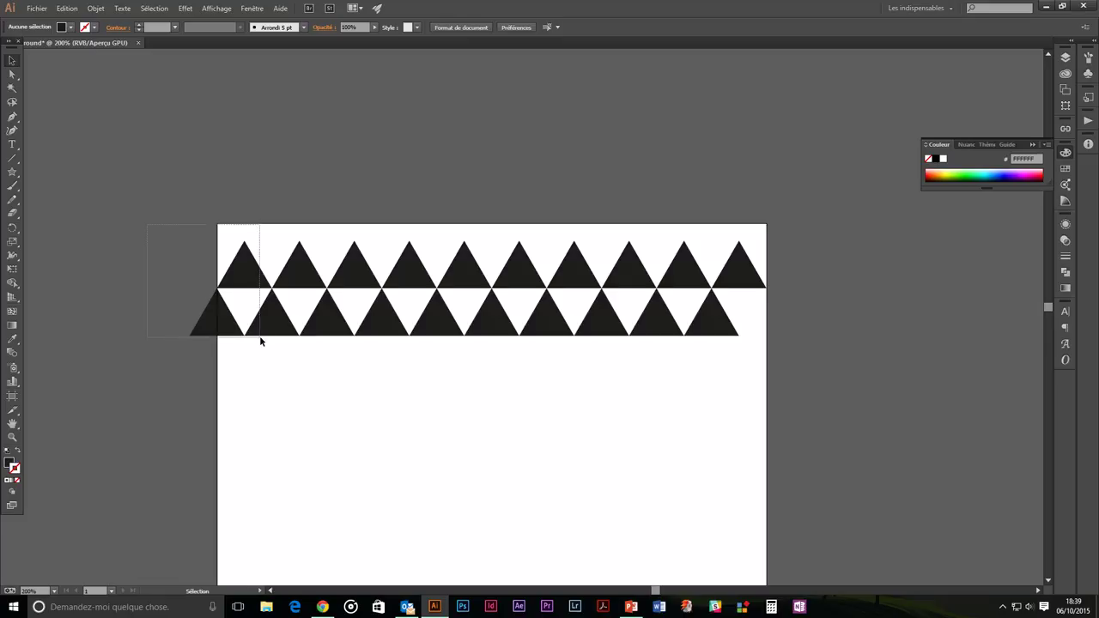
click(129, 228)
mouse_move(126, 218)
mouse_down()
mouse_move(755, 343)
mouse_move(778, 304)
mouse_up()
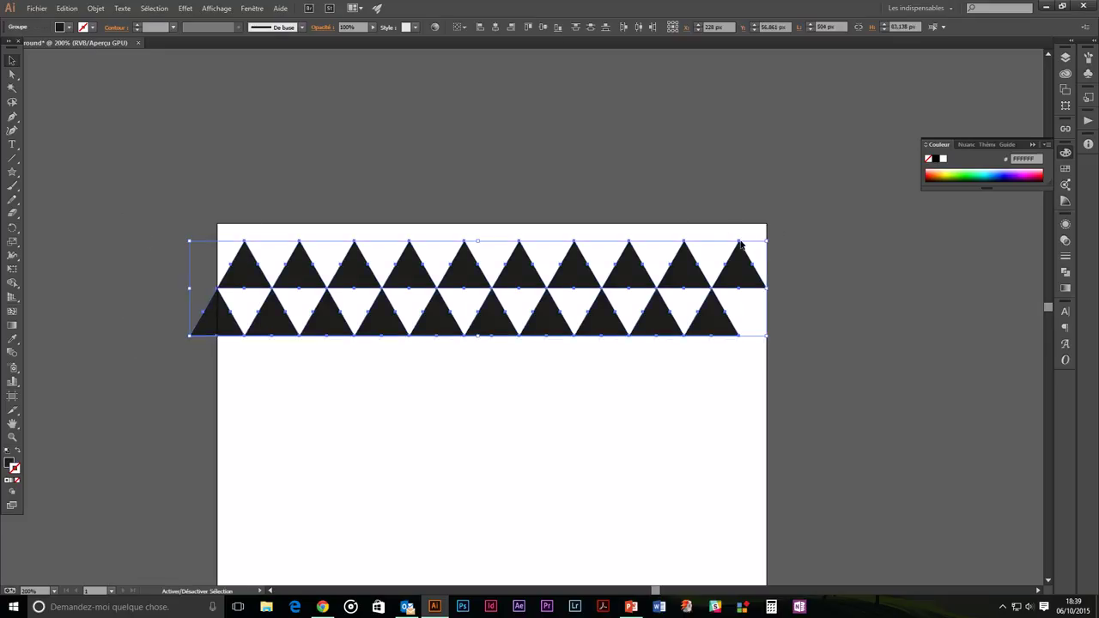
click(779, 324)
mouse_move(681, 393)
mouse_down()
mouse_move(745, 272)
mouse_move(797, 226)
mouse_up()
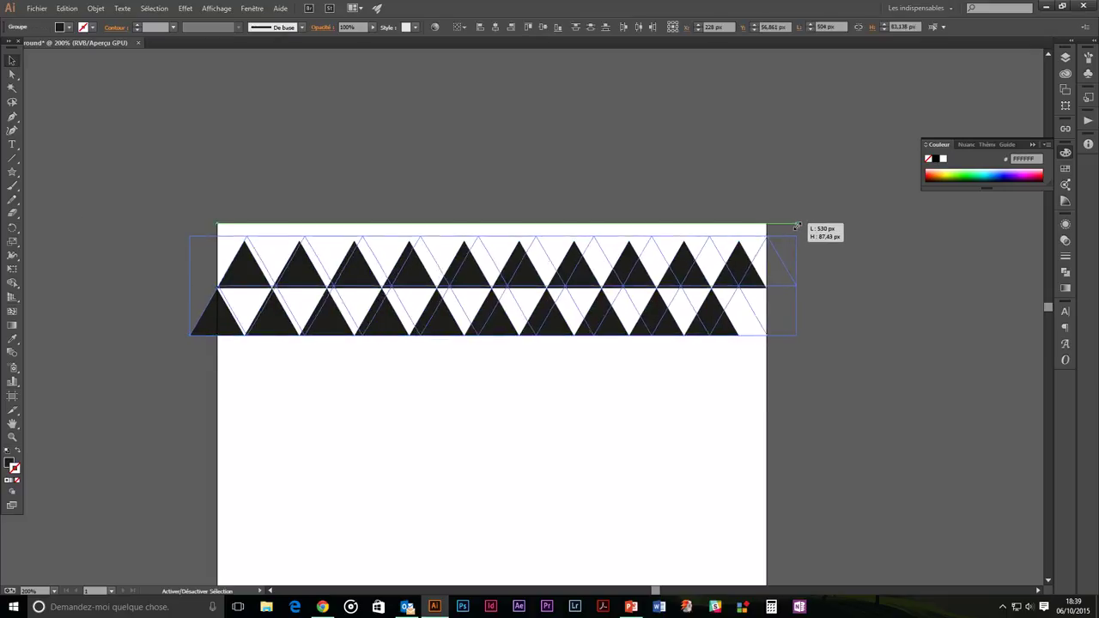
Zoom in on the right edge and stretch the rows past the artboard's right side.
key(z)
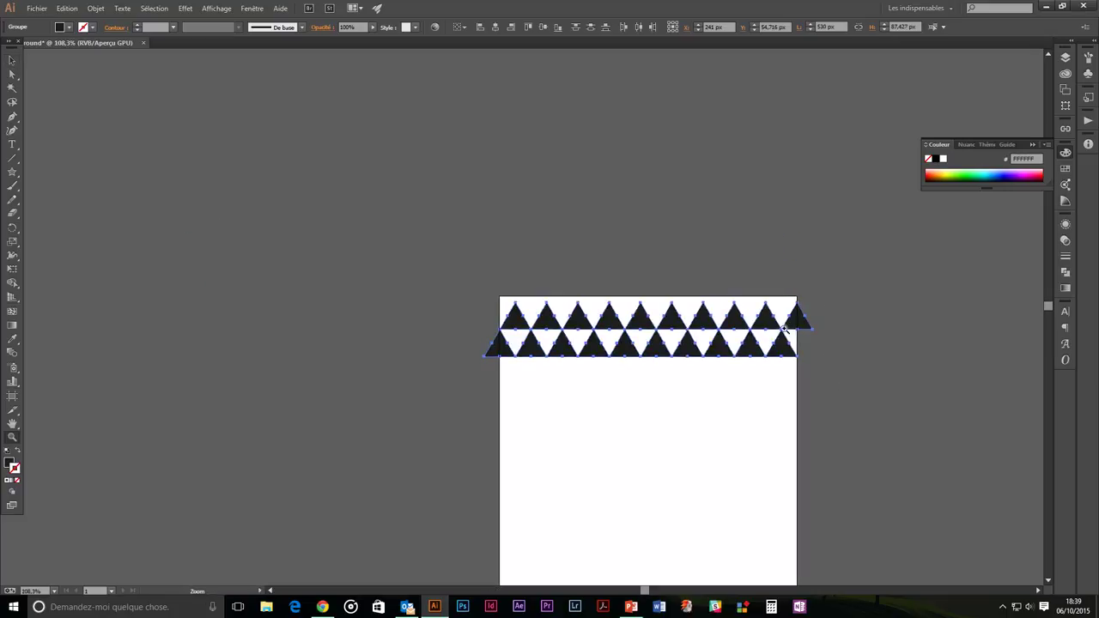
mouse_move(819, 358)
mouse_down()
mouse_move(847, 367)
mouse_move(645, 293)
mouse_up()
key(v)
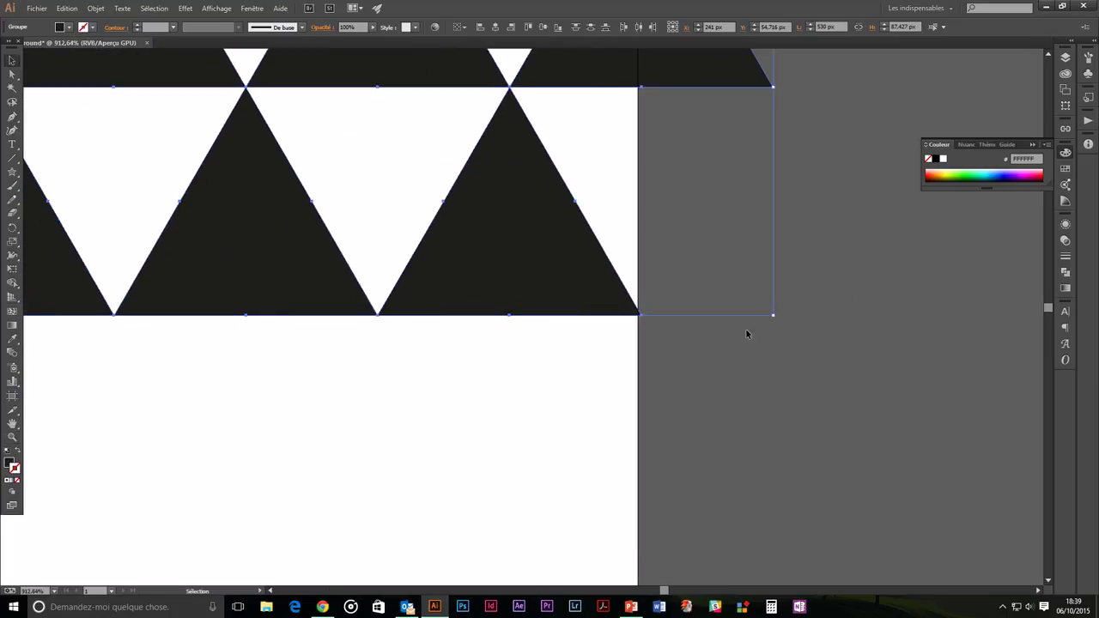
drag(771, 314, 769, 315)
click(736, 383)
Zoom back out to the artboard and reselect all the triangle rows.
key(ctrl+minus)
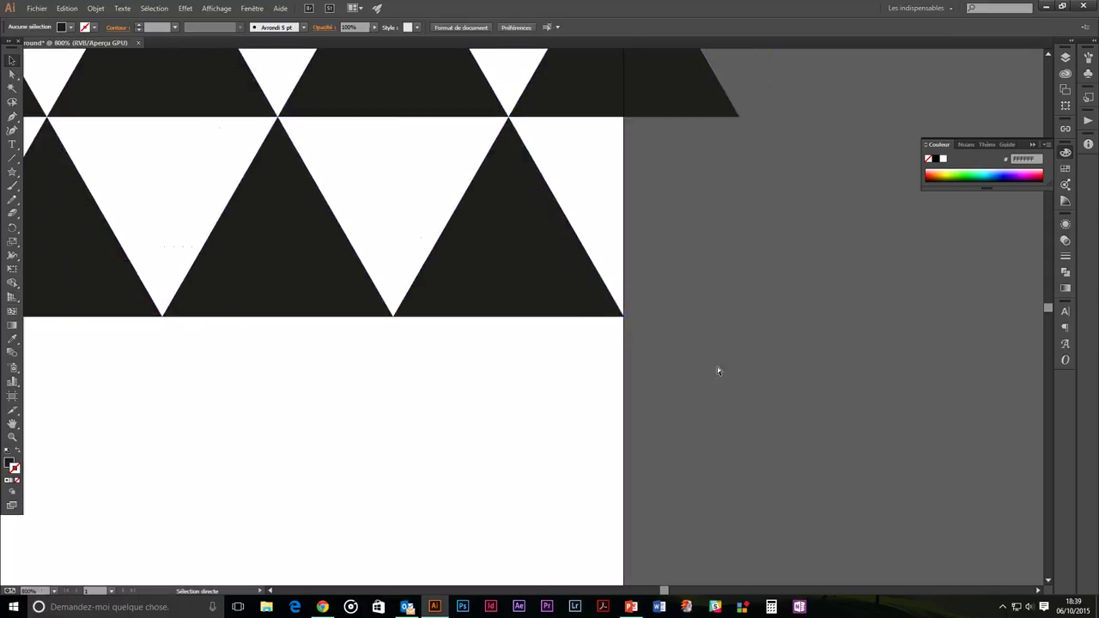
key(ctrl+minus)
key(ctrl+minus)
key(ctrl+minus)
key(ctrl+minus)
key(ctrl+minus)
drag(437, 373, 618, 370)
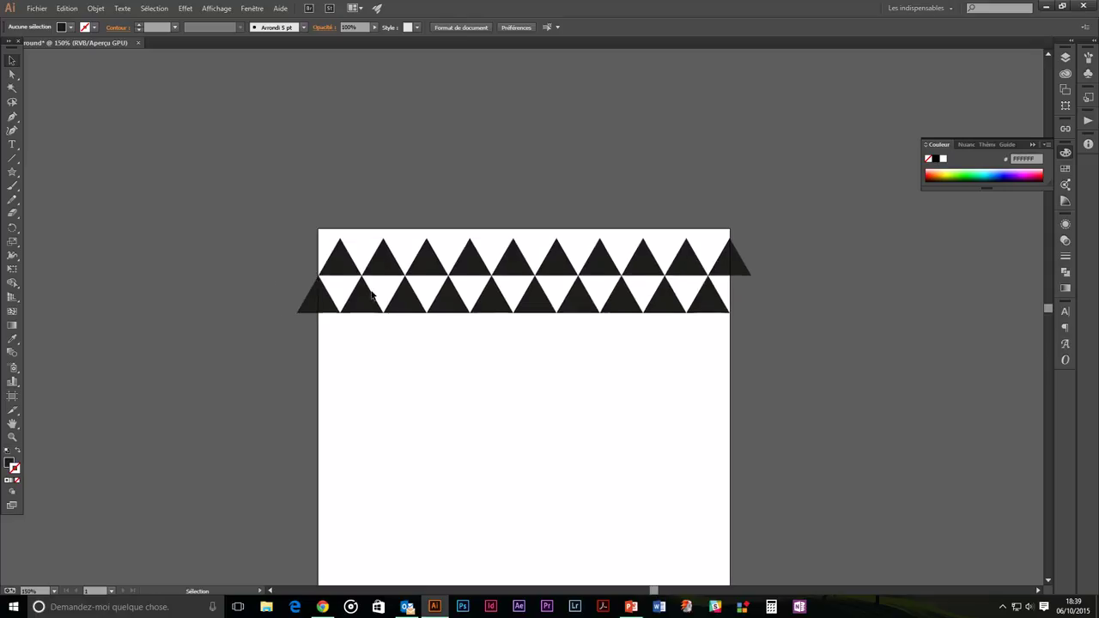
key(ctrl+plus)
drag(543, 340, 512, 309)
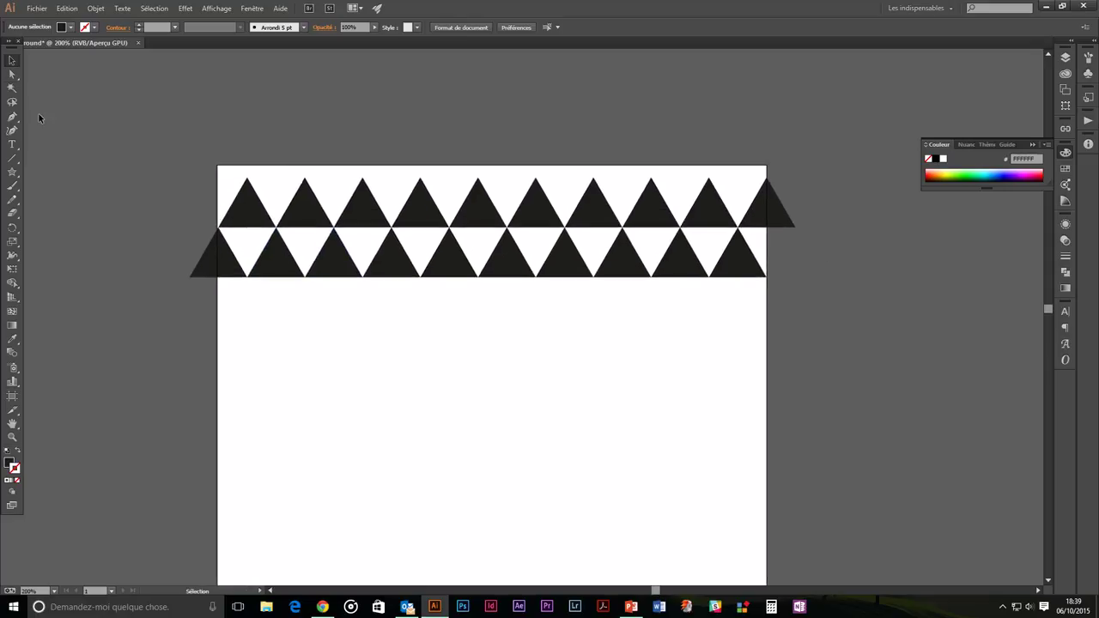
click(8, 59)
drag(139, 194, 824, 333)
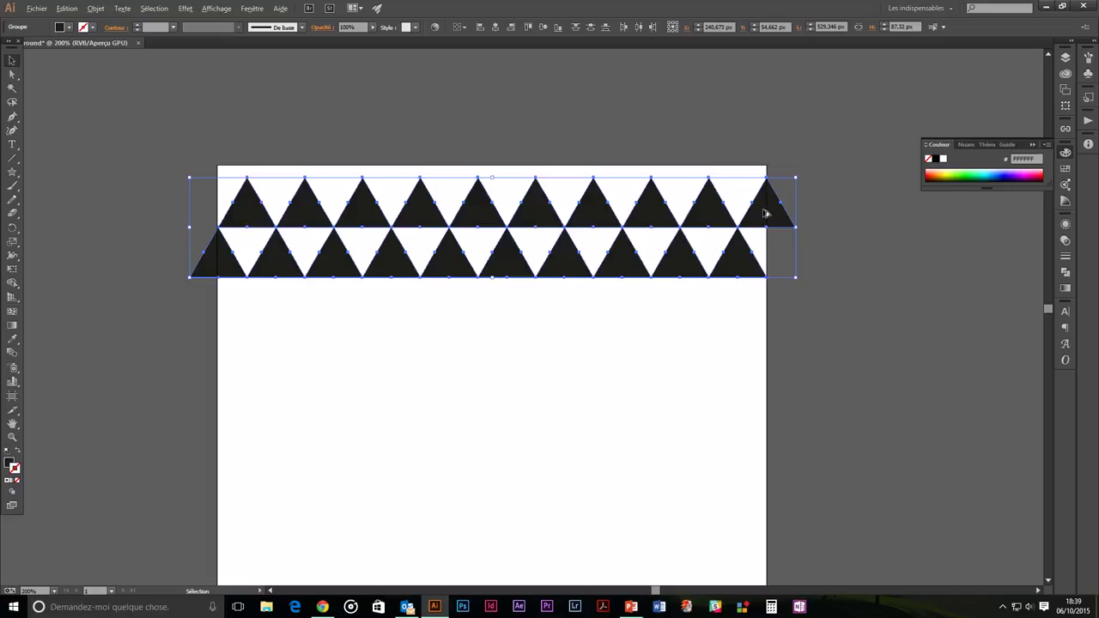
Copy the row pair downward and repeat with Ctrl+D until the artboard is filled, then select all.
drag(762, 213, 771, 312)
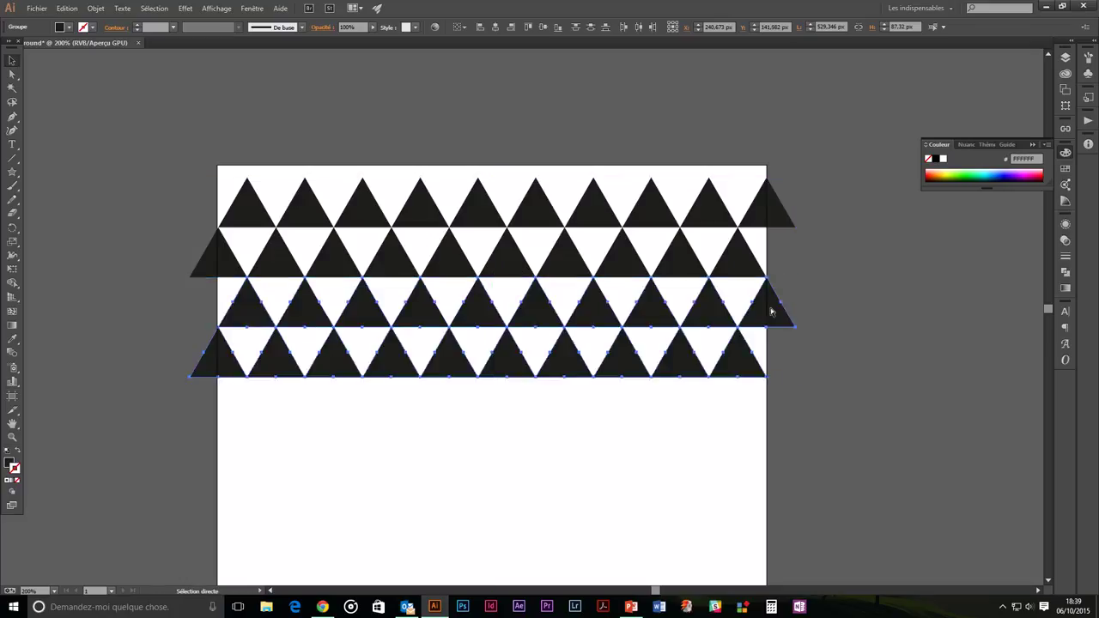
key(ctrl+minus)
key(ctrl+minus)
scroll(764, 303, down, 2)
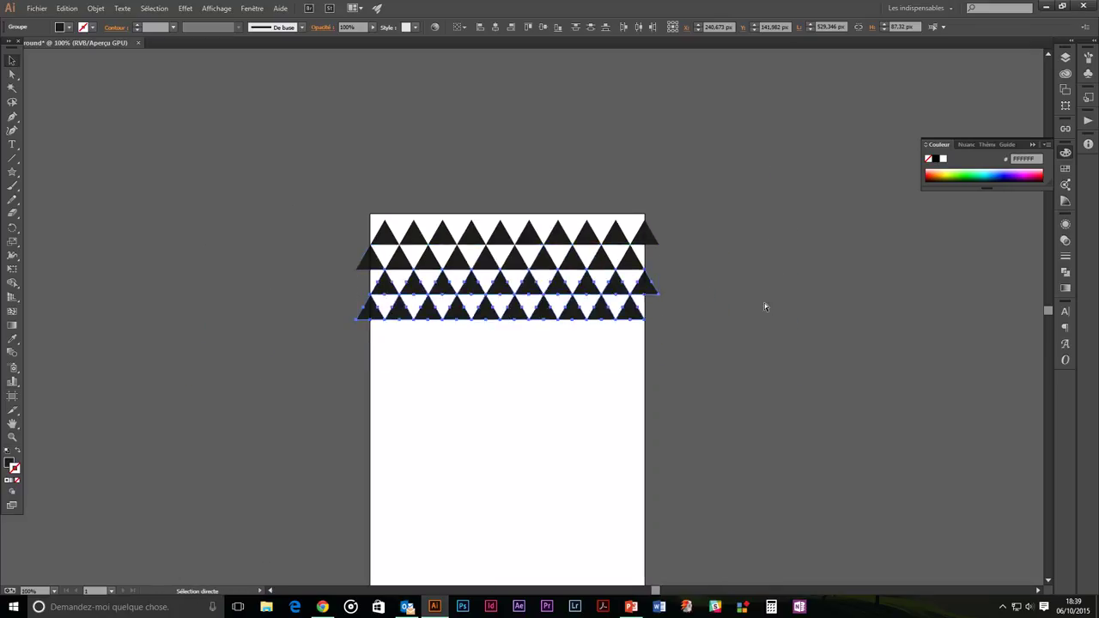
key(ctrl+d)
key(ctrl+d)
key(ctrl+d)
key(ctrl+d)
key(ctrl+d)
scroll(760, 302, down, 3)
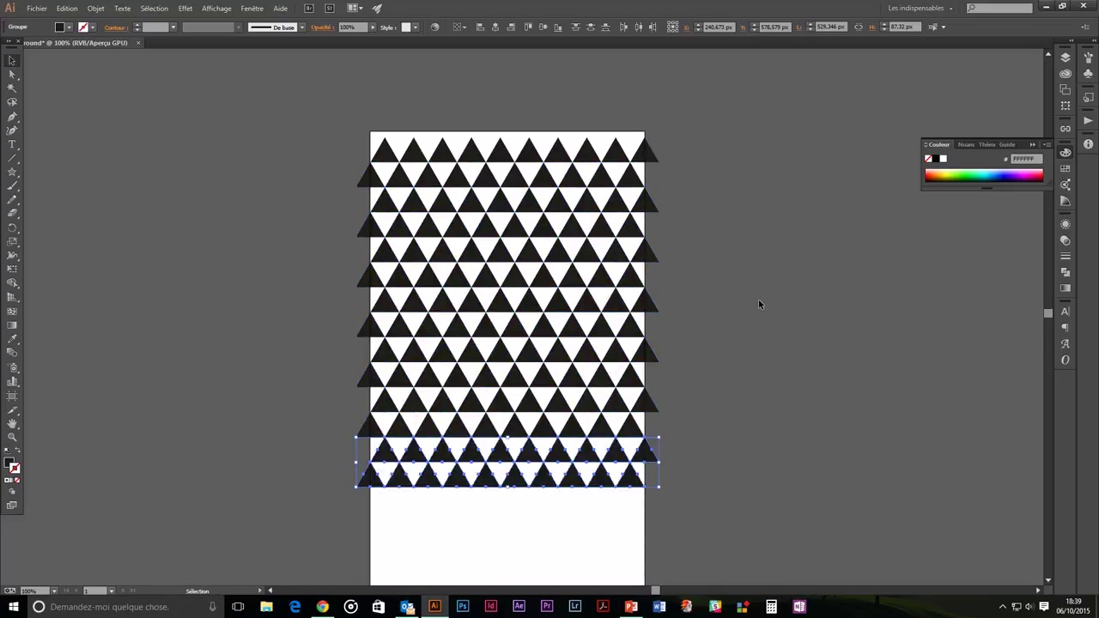
scroll(758, 301, down, 2)
key(ctrl+d)
key(ctrl+d)
key(ctrl+d)
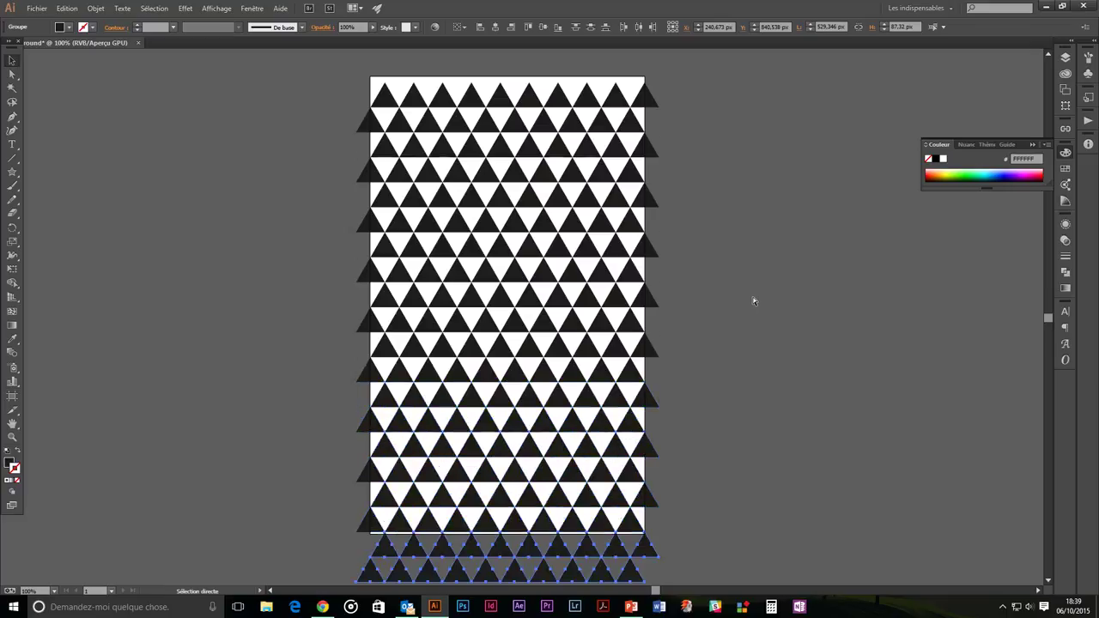
scroll(752, 300, up, 2)
scroll(750, 299, down, 2)
key(ctrl+minus)
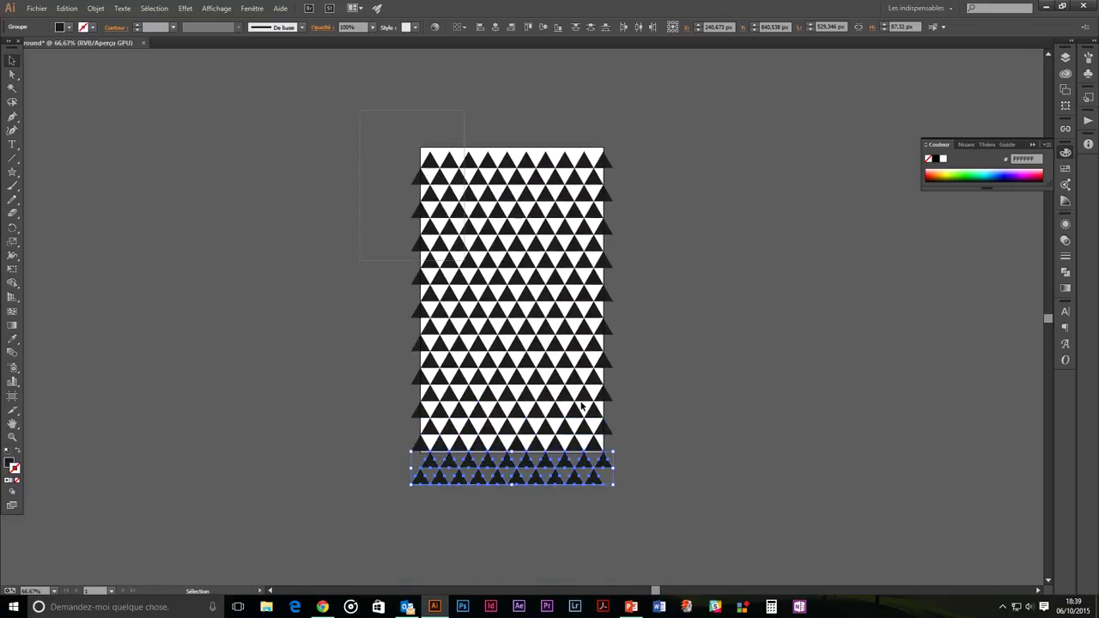
key(ctrl+a)
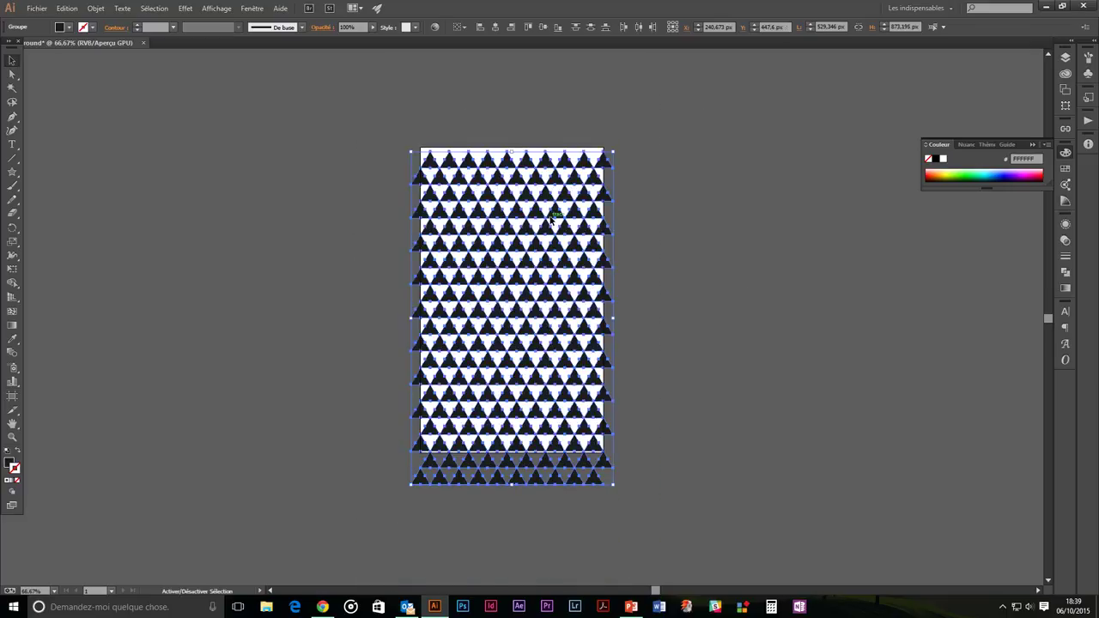
Raise the triangle pattern to Y 381.6 px so it overhangs all four artboard edges.
key(shift+Up)
key(shift+Up)
key(shift+Up)
key(shift+Up)
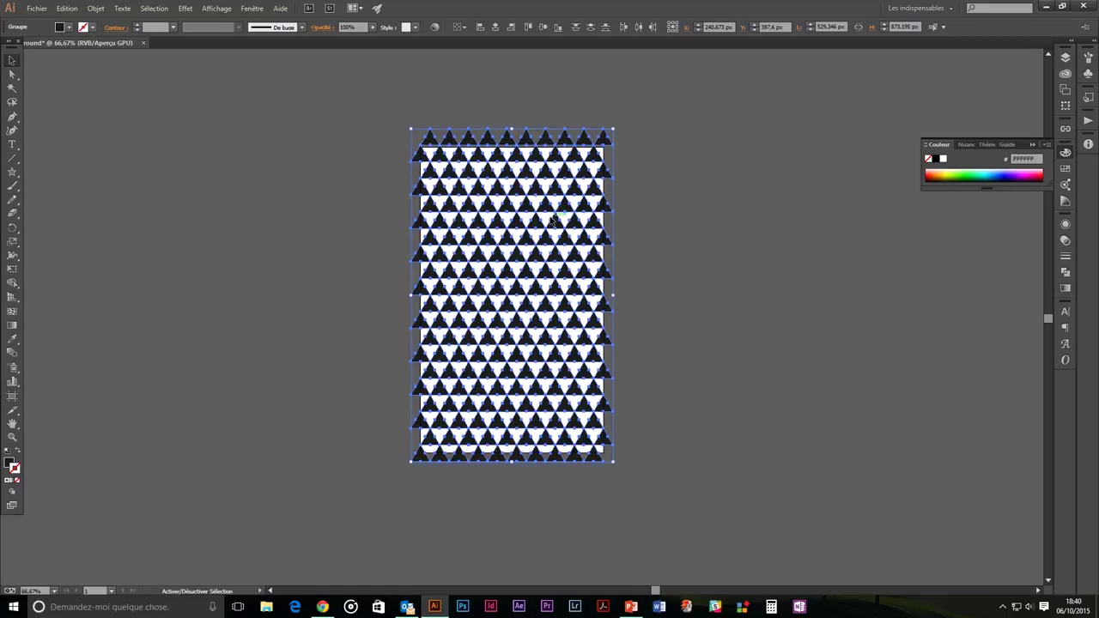
key(ctrl+plus)
key(ctrl+plus)
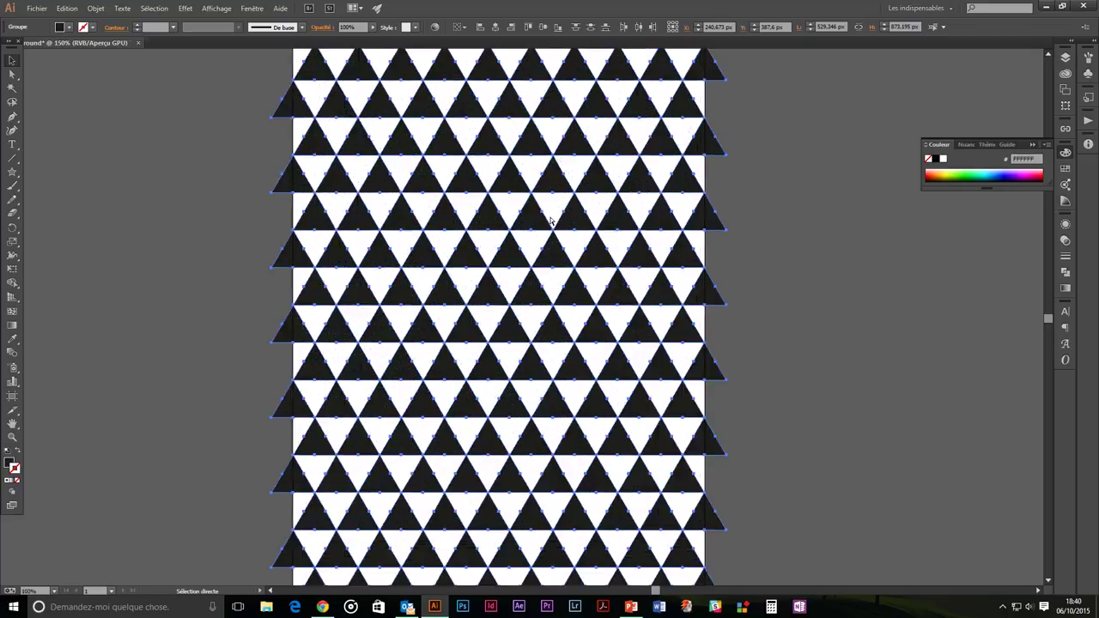
scroll(562, 219, down, 2)
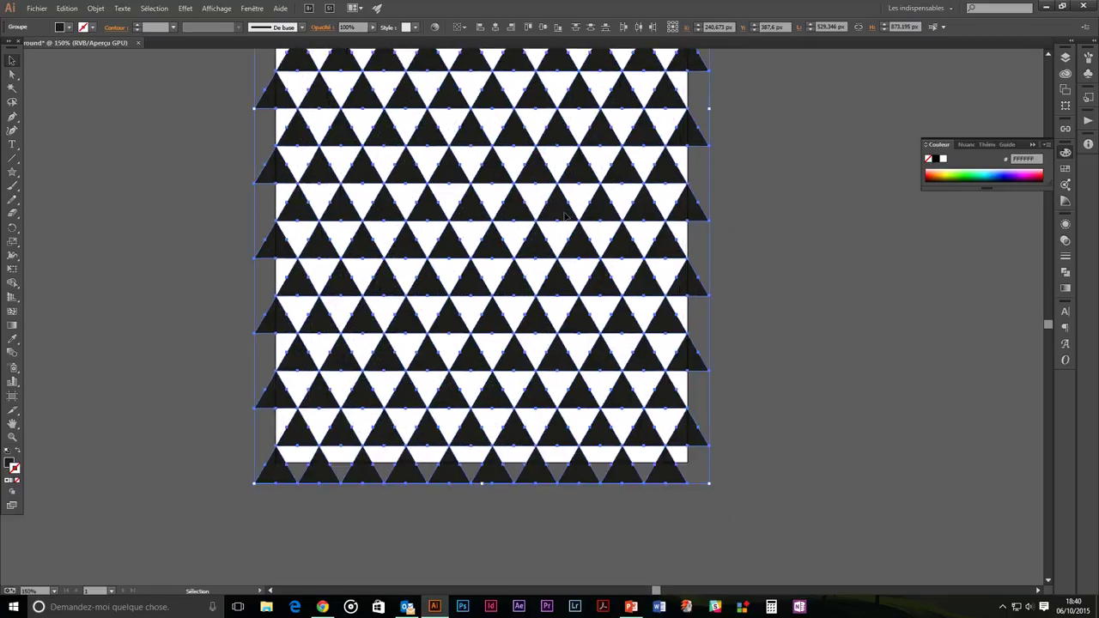
scroll(564, 216, up, 3)
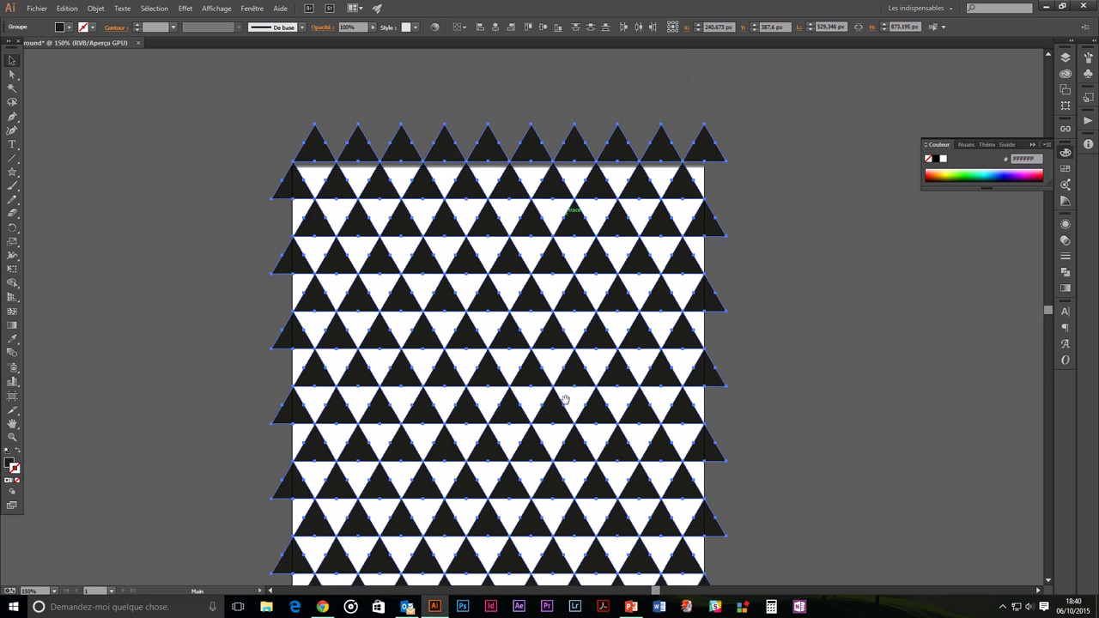
drag(565, 403, 565, 364)
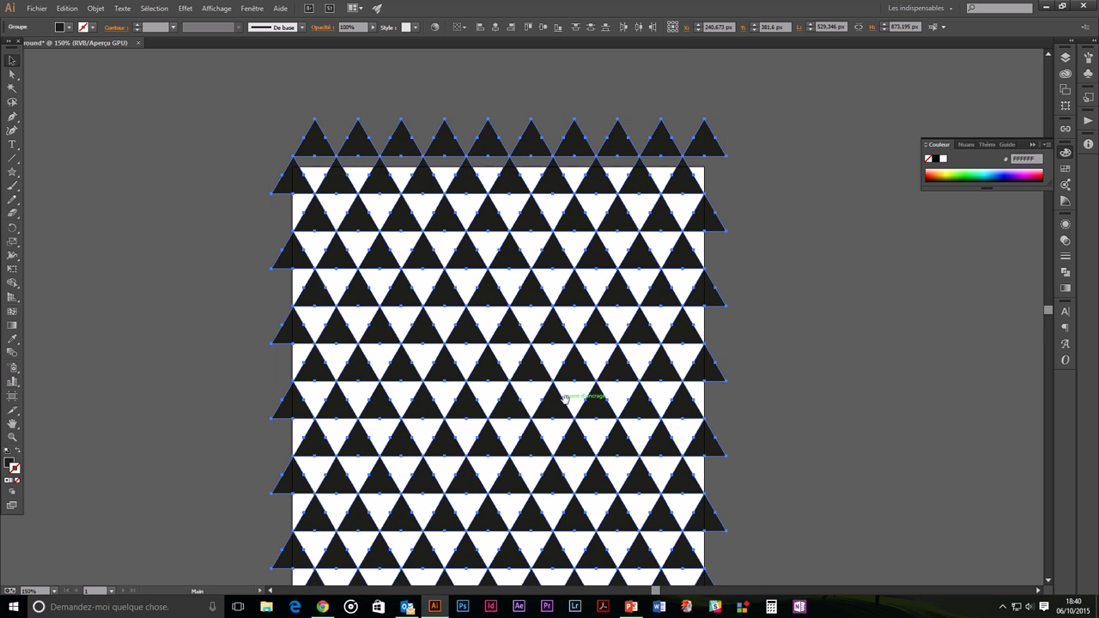
scroll(549, 300, down, 2)
scroll(525, 385, down, 2)
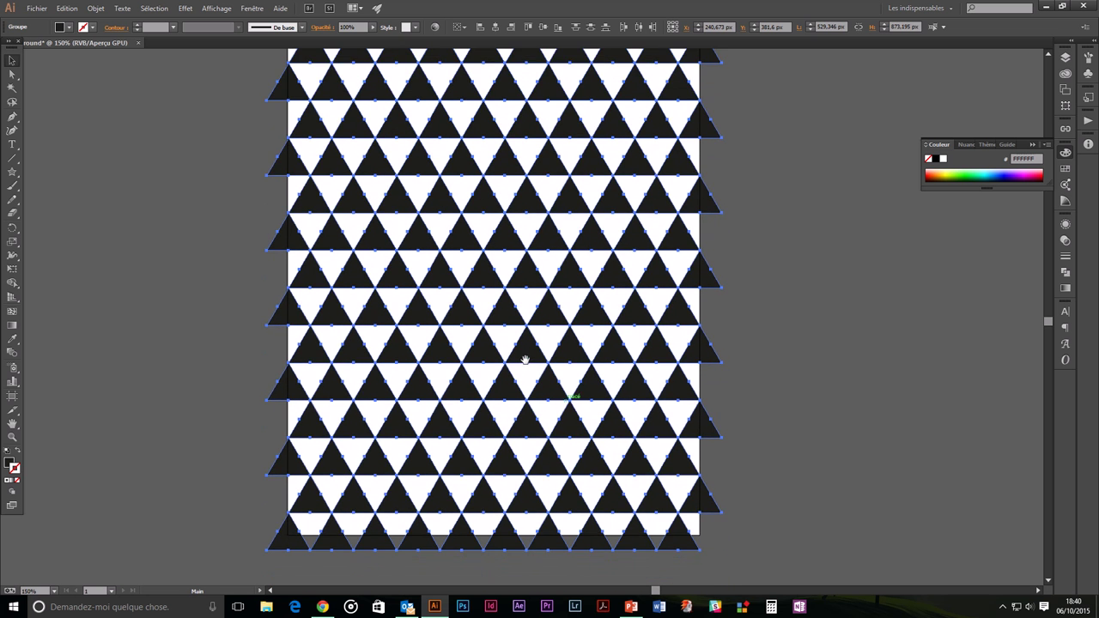
scroll(526, 364, down, 2)
scroll(533, 360, down, 1)
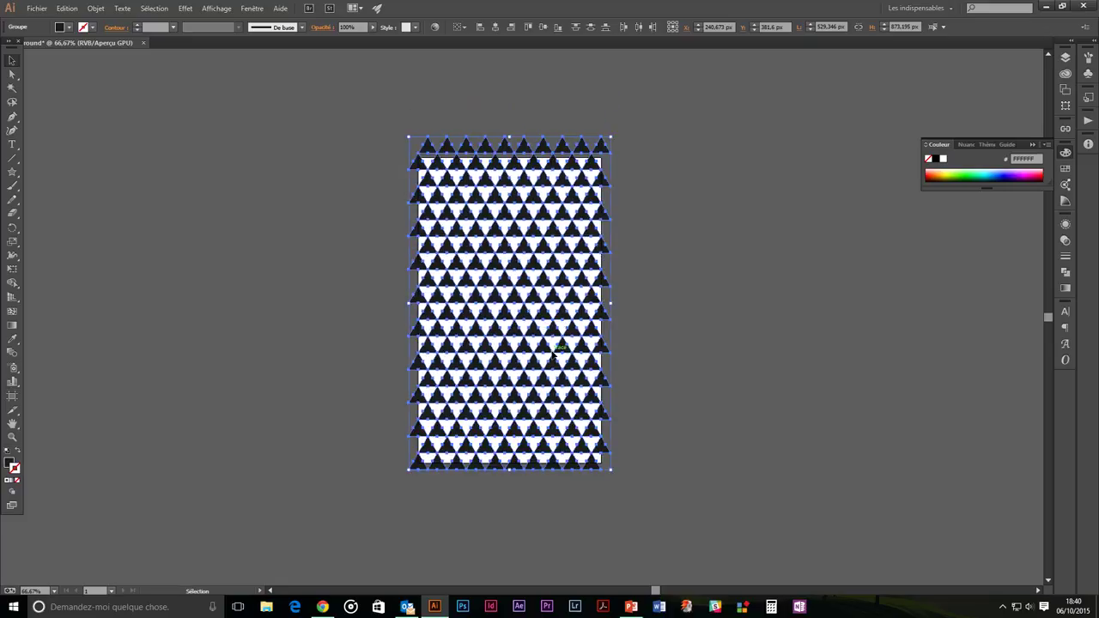
scroll(549, 358, up, 1)
View the artwork at 100% and select the entire triangle pattern.
key(ctrl+1)
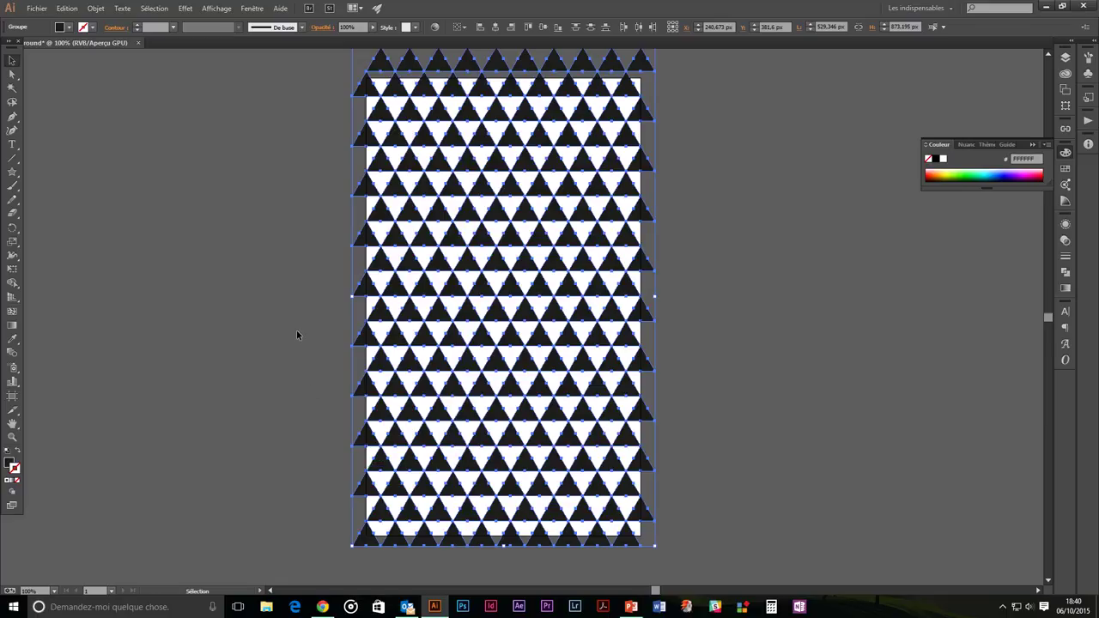
click(227, 178)
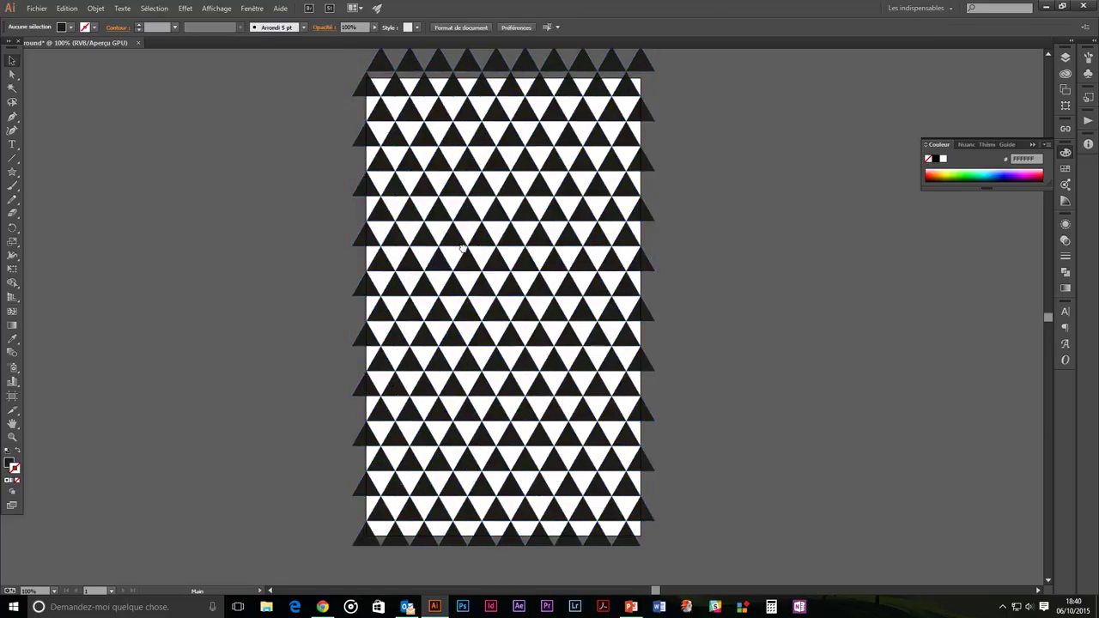
drag(464, 243, 461, 248)
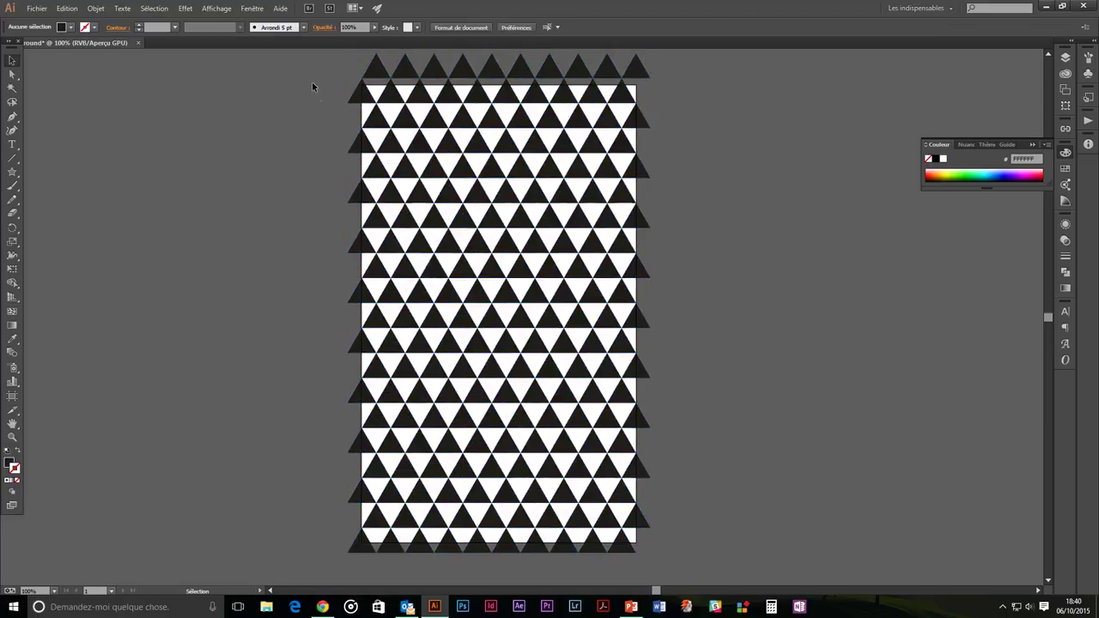
drag(309, 72, 703, 571)
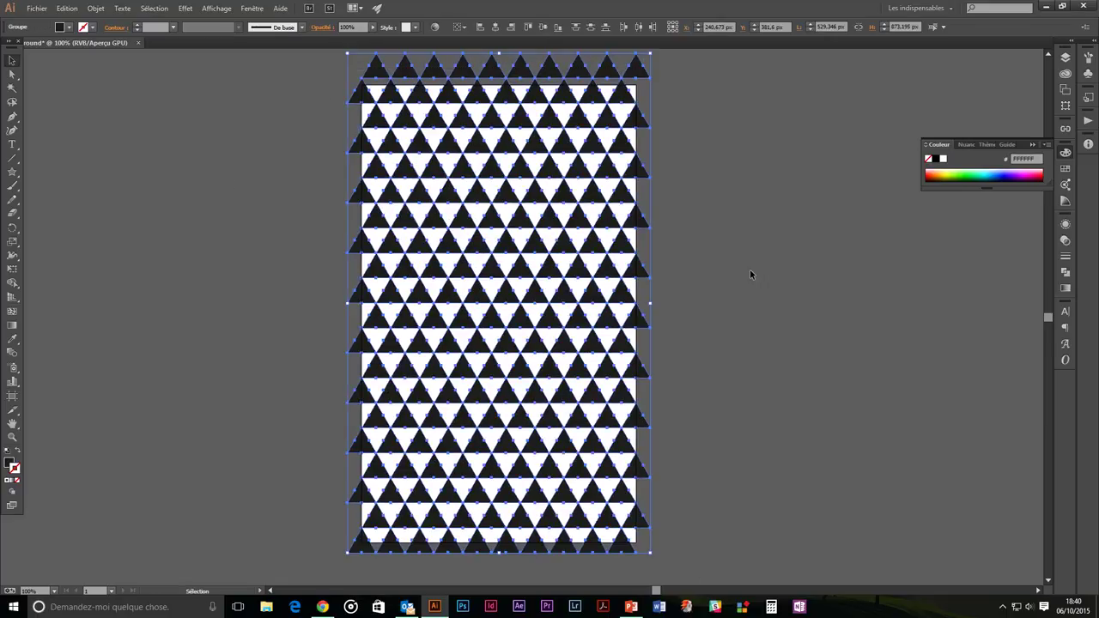
click(749, 273)
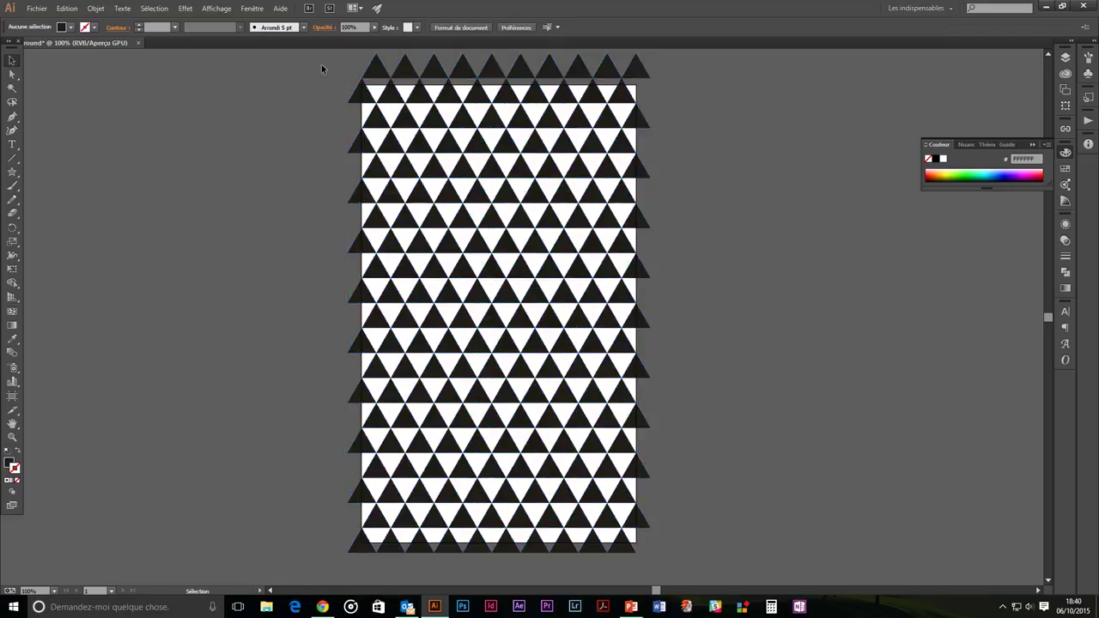
drag(321, 64, 680, 561)
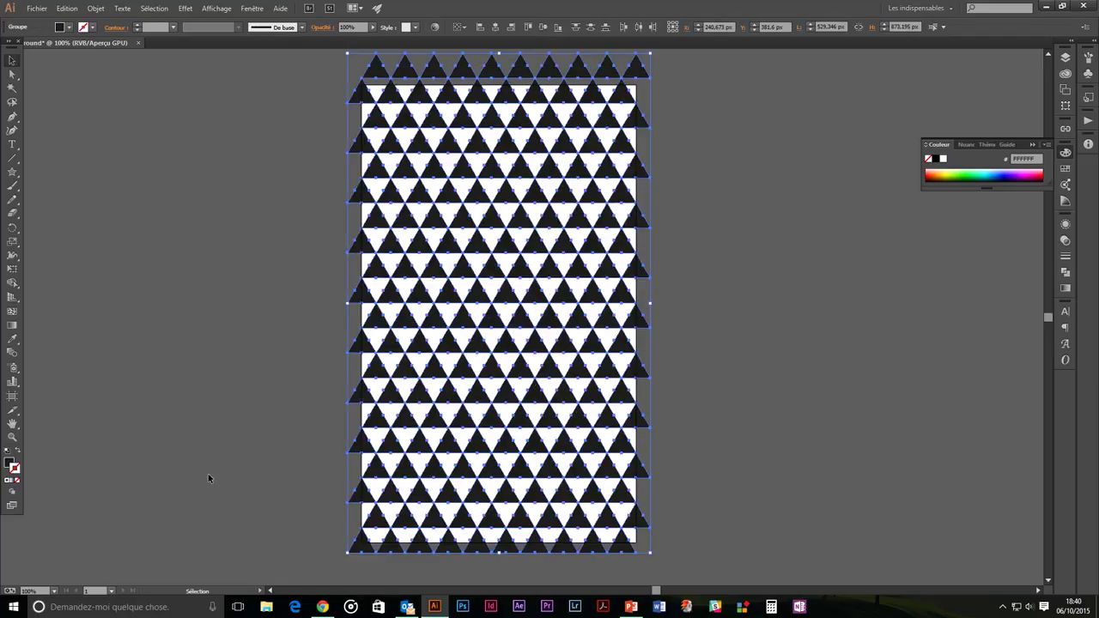
Change the triangles' fill to light grey EFEFEF and deselect to check it.
double_click(10, 463)
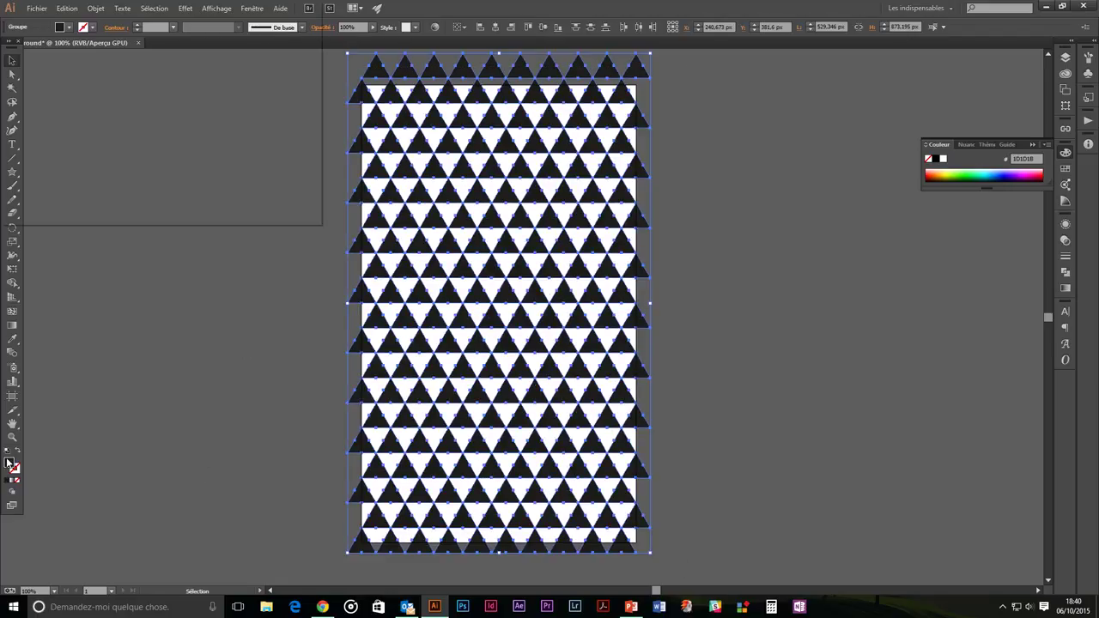
click(30, 102)
drag(30, 102, 14, 49)
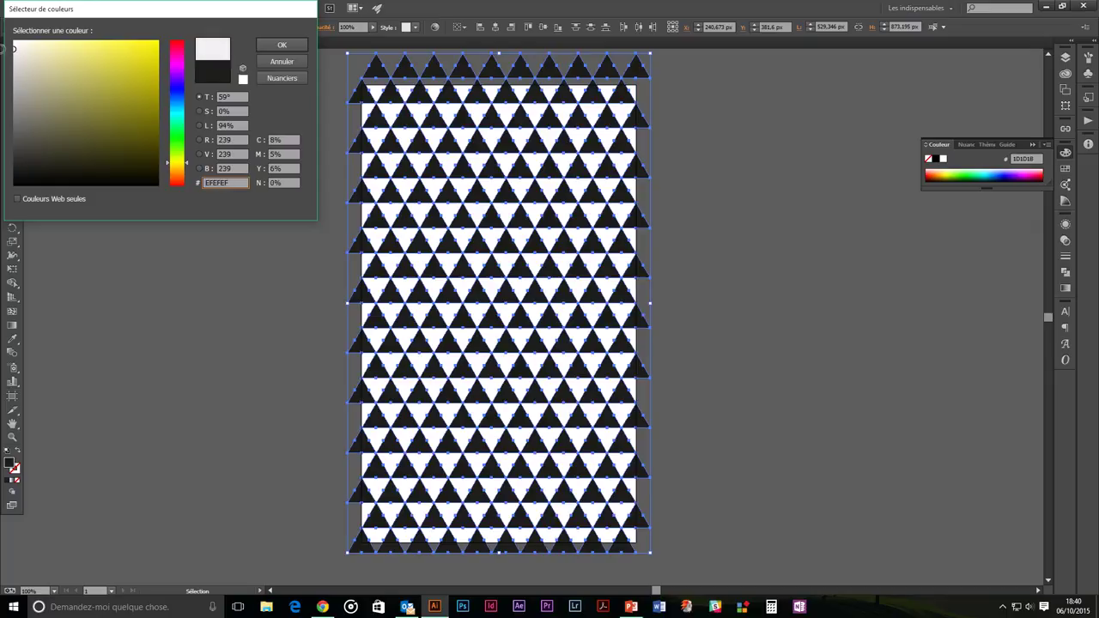
click(282, 45)
click(138, 286)
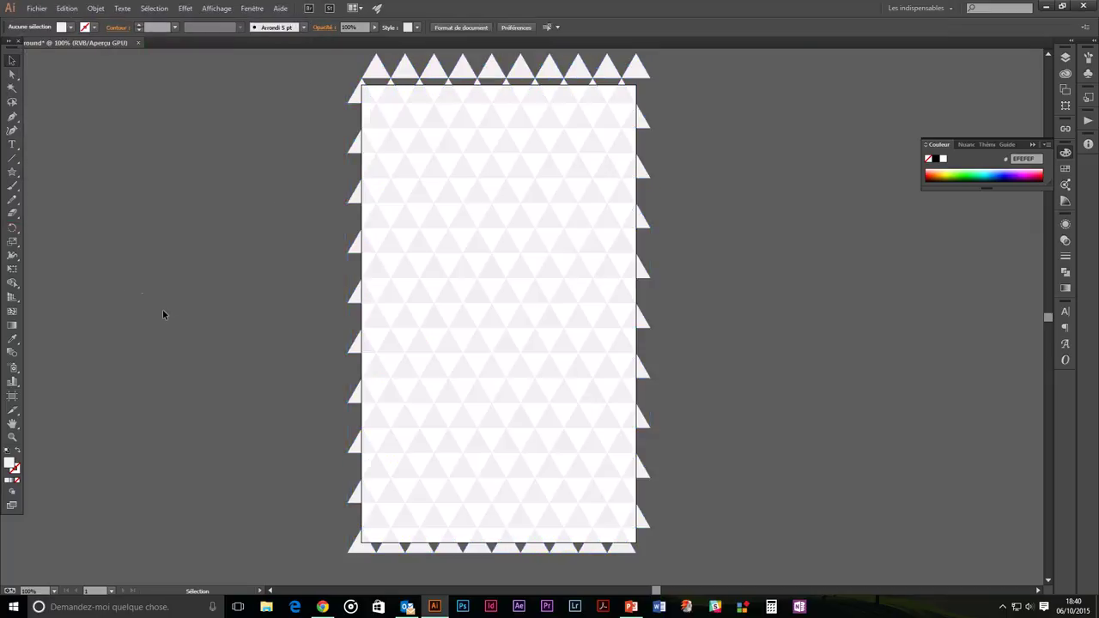
mouse_move(379, 325)
mouse_down()
mouse_move(345, 334)
mouse_move(420, 321)
mouse_up()
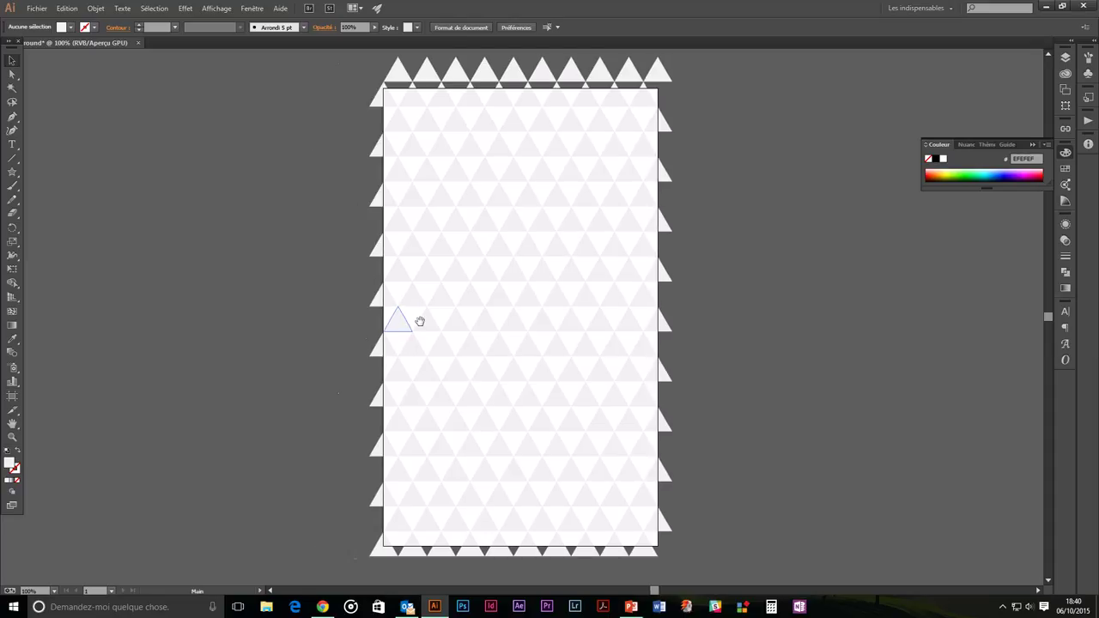
Start a JPEG export to the Desktop folder with Use Artboards enabled.
click(37, 9)
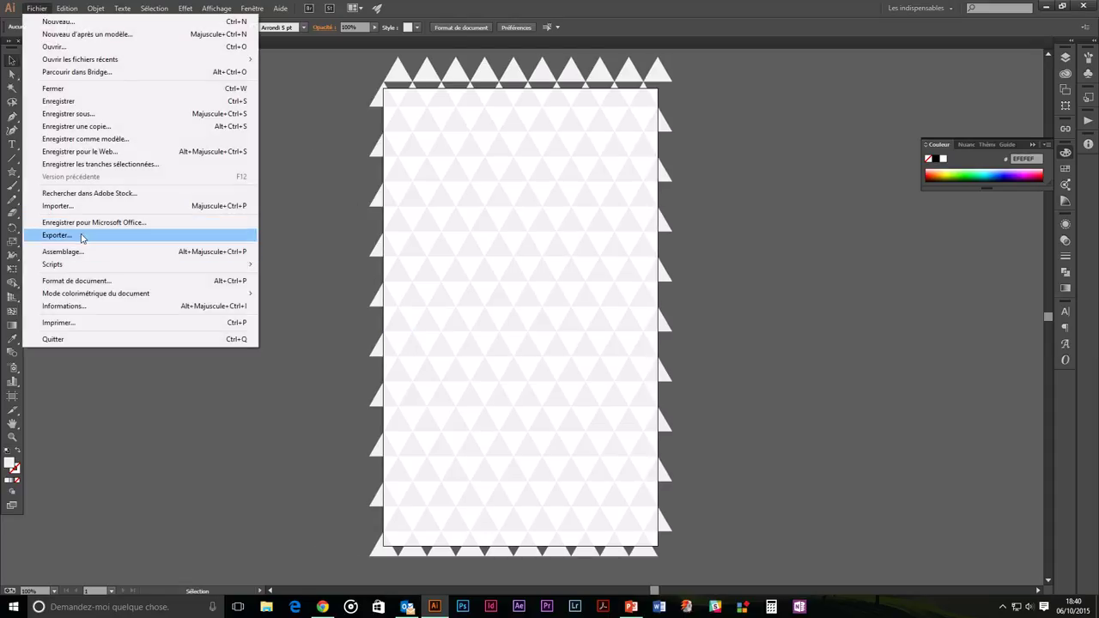
click(82, 236)
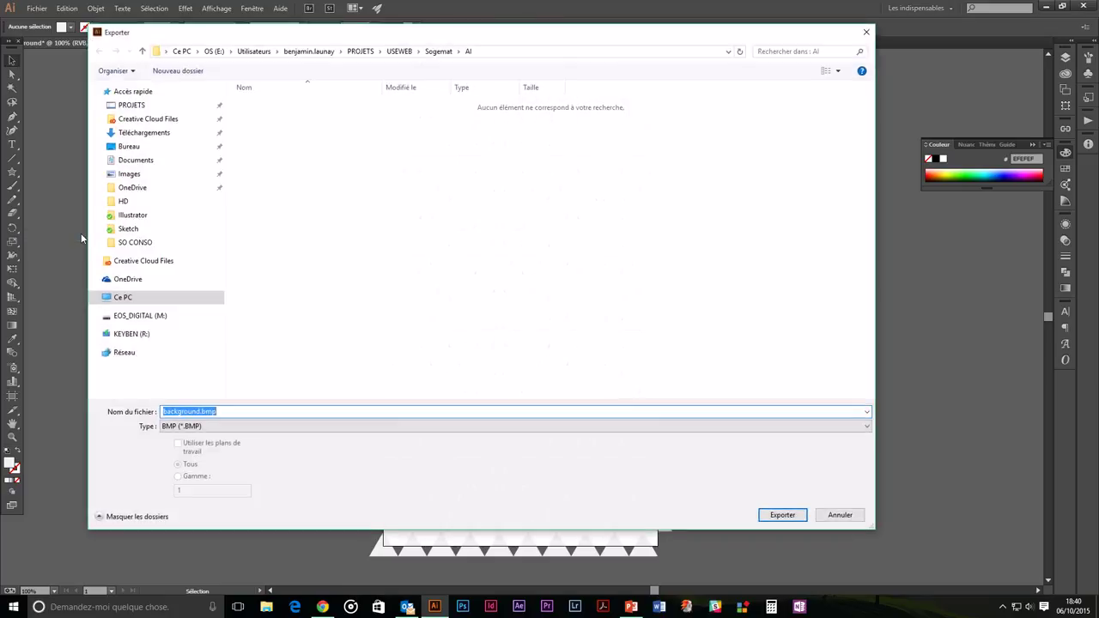
click(206, 426)
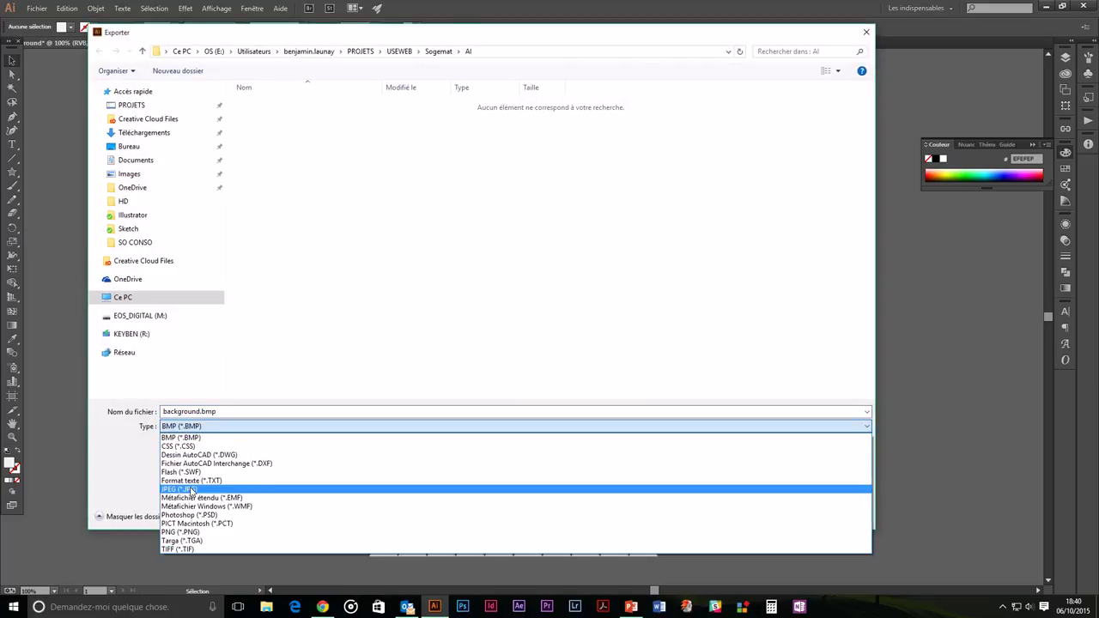
click(206, 487)
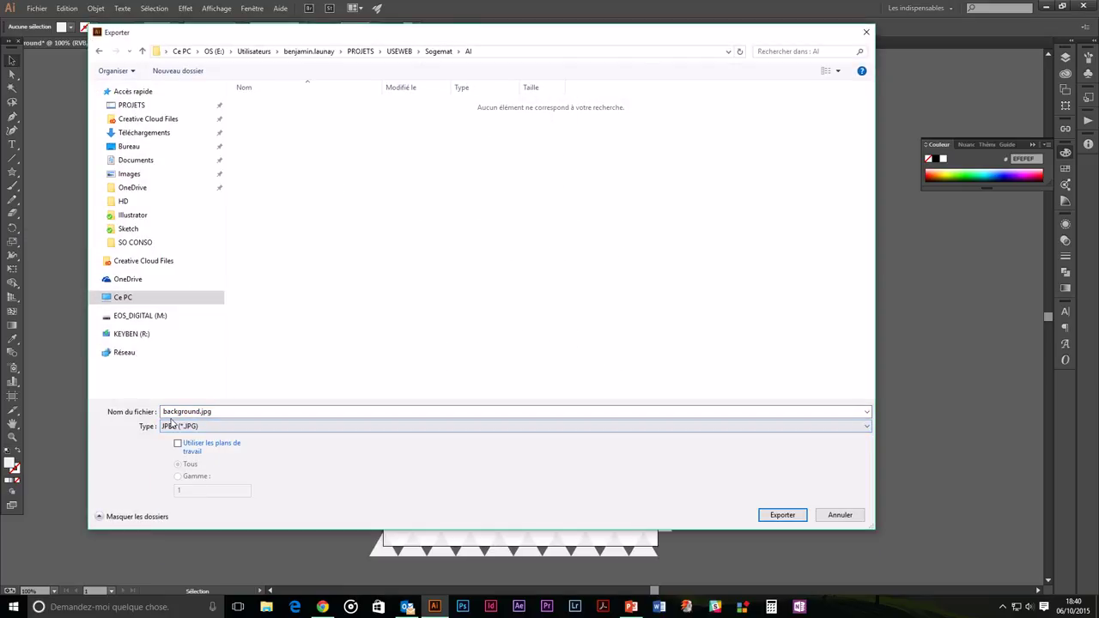
click(178, 445)
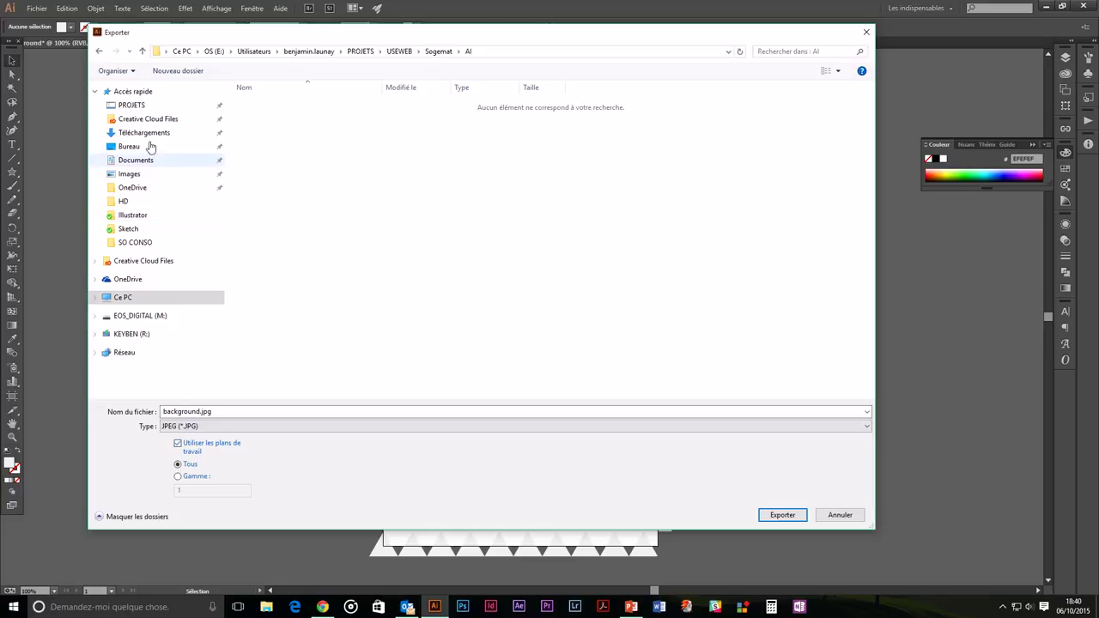
click(127, 148)
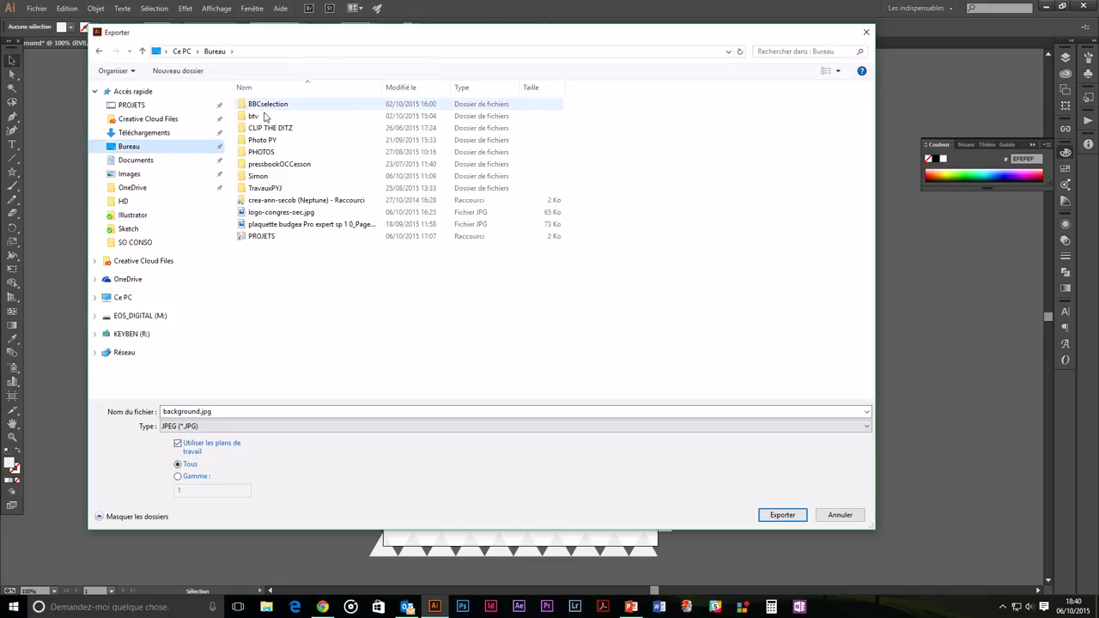
Keep the name background.jpg, choose the artboard Range option, and confirm the export.
click(194, 425)
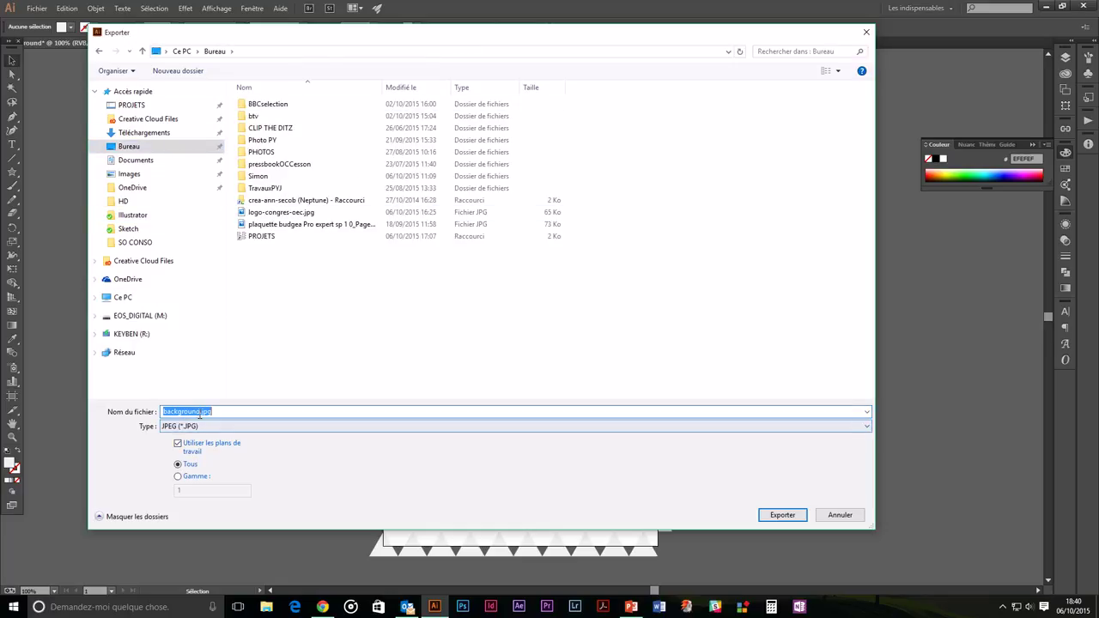
click(196, 427)
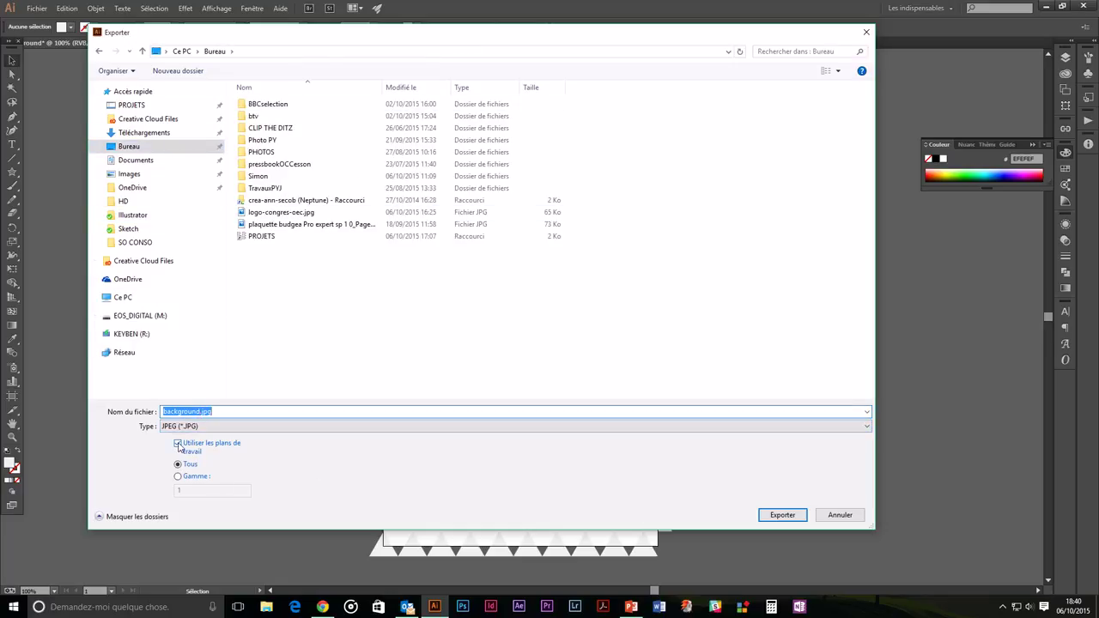
click(179, 445)
click(178, 444)
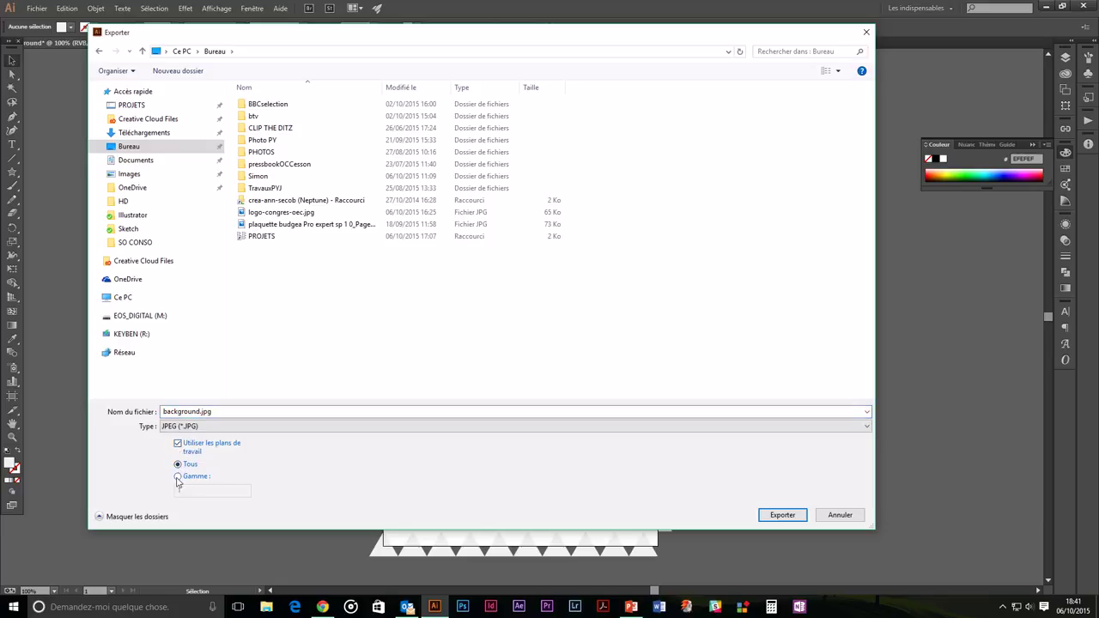
click(177, 477)
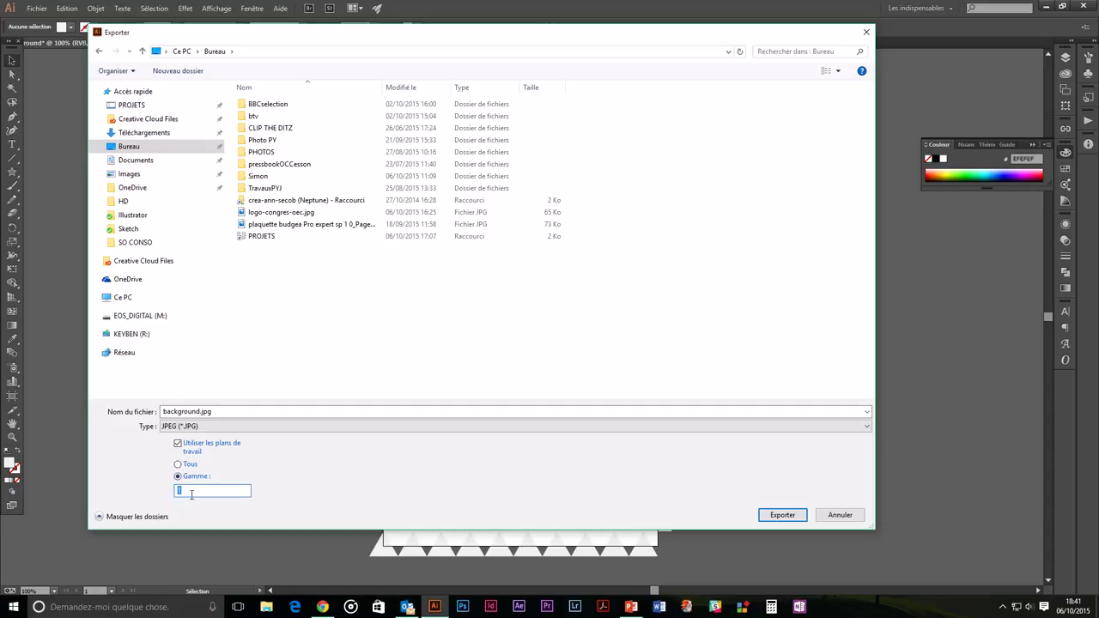
click(780, 515)
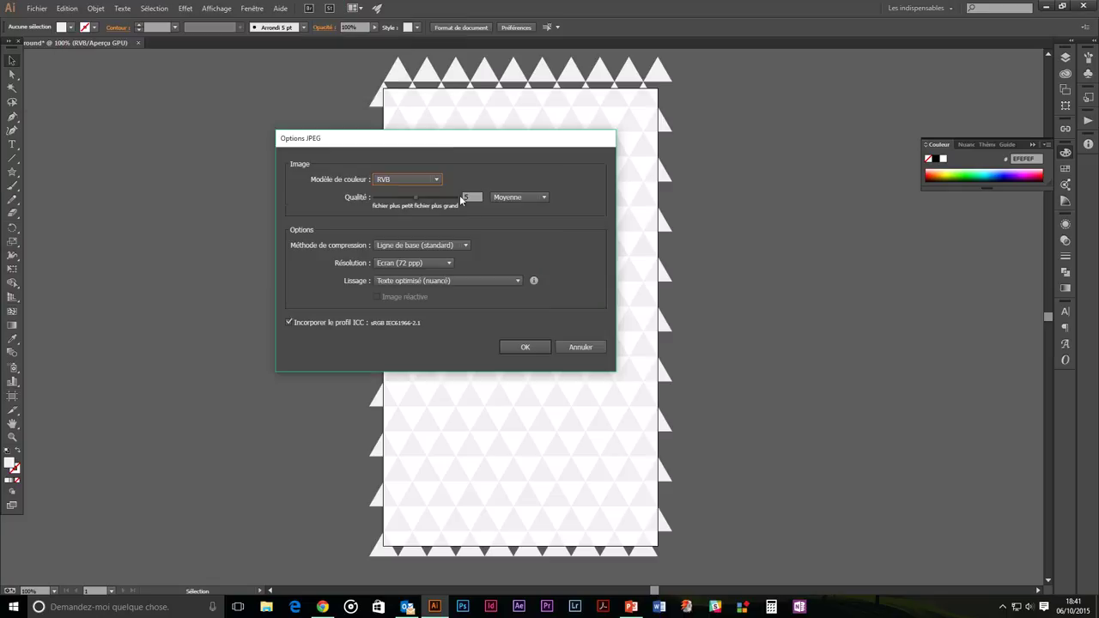
Set JPEG Quality to 10 (Maximum) with Illustration optimisée (suréchantillonnage) anti-aliasing and confirm.
drag(416, 197, 464, 197)
click(405, 283)
click(421, 301)
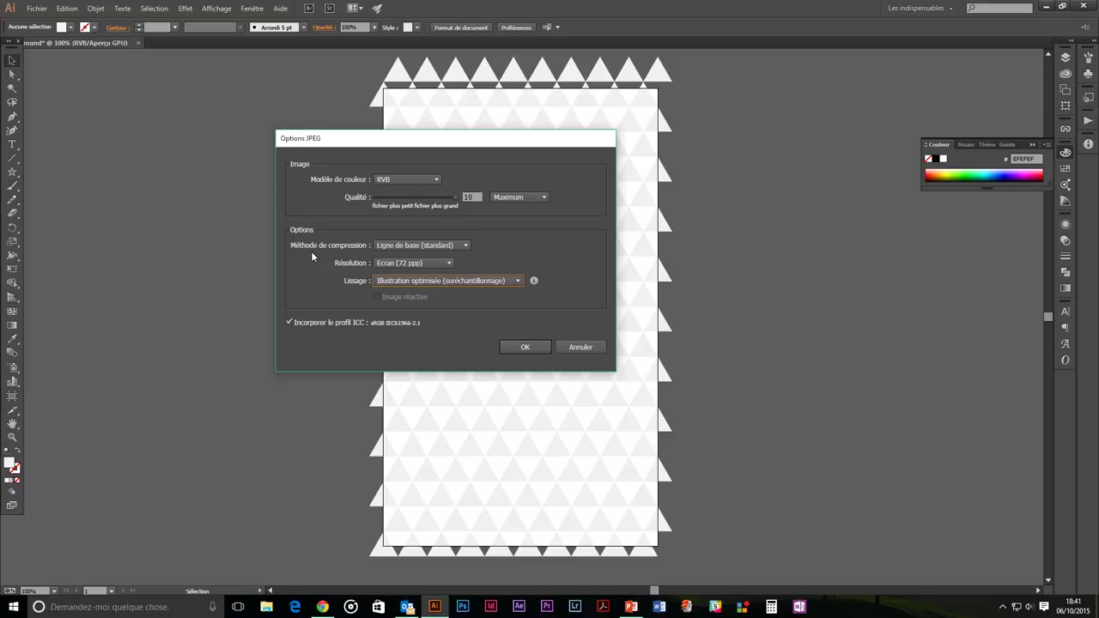
click(403, 283)
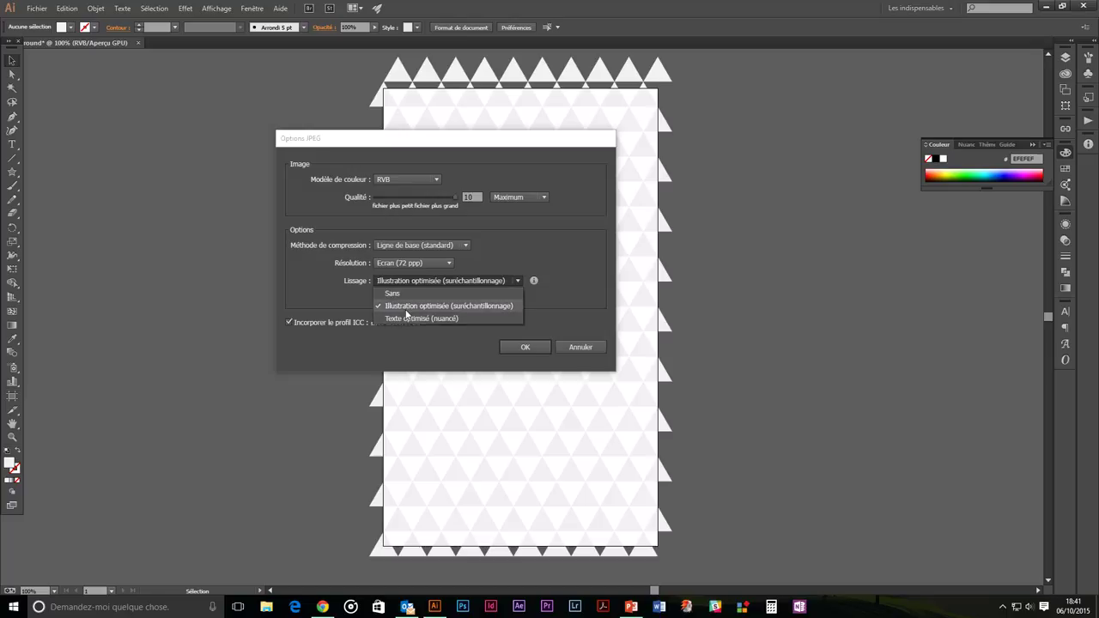
click(405, 310)
click(518, 347)
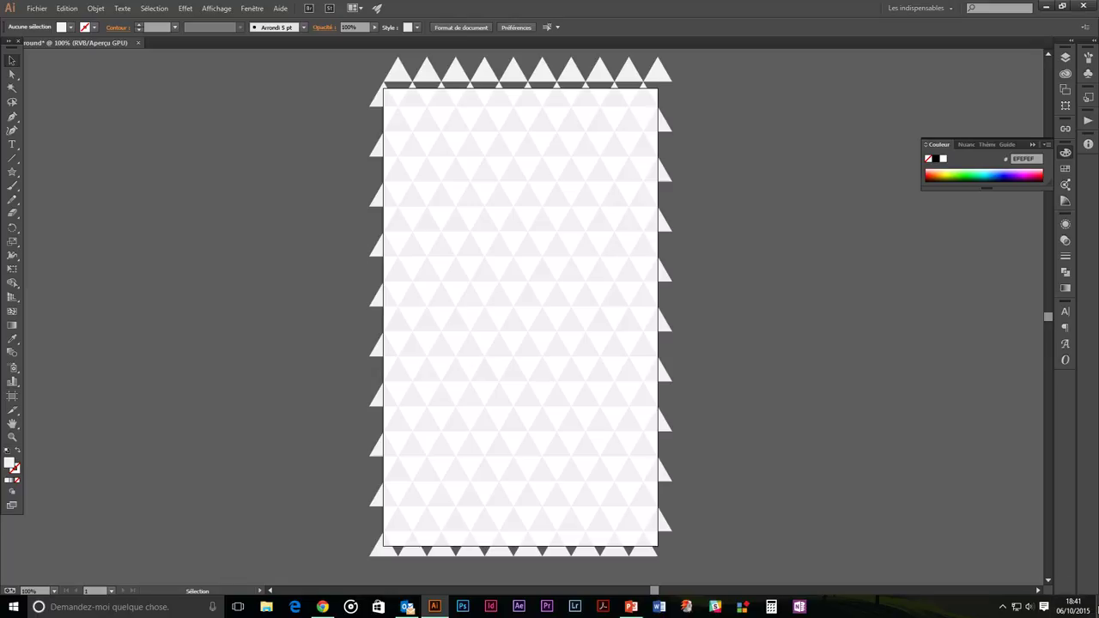
Show the desktop and open background-01.jpg in Photos using its Ouvrir command.
key(super+d)
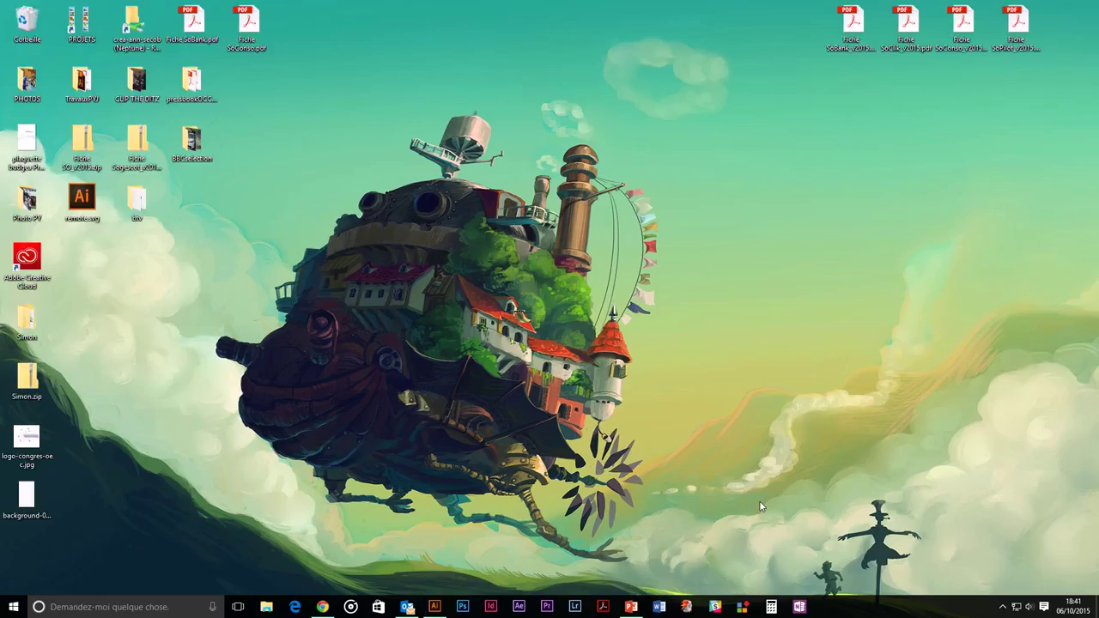
click(28, 495)
right_click(28, 496)
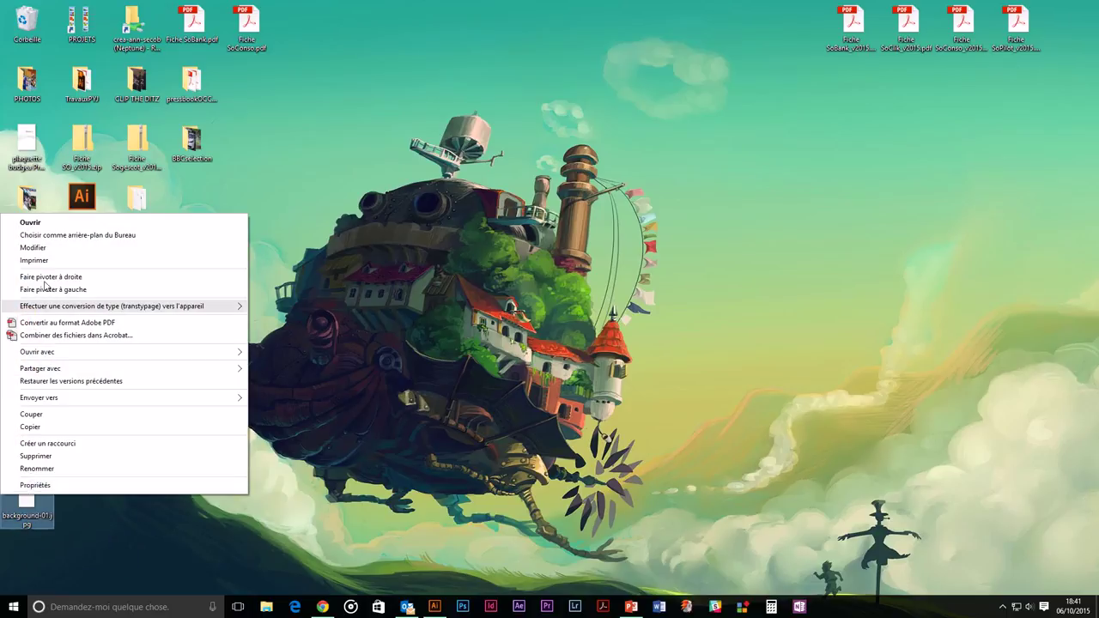
click(42, 226)
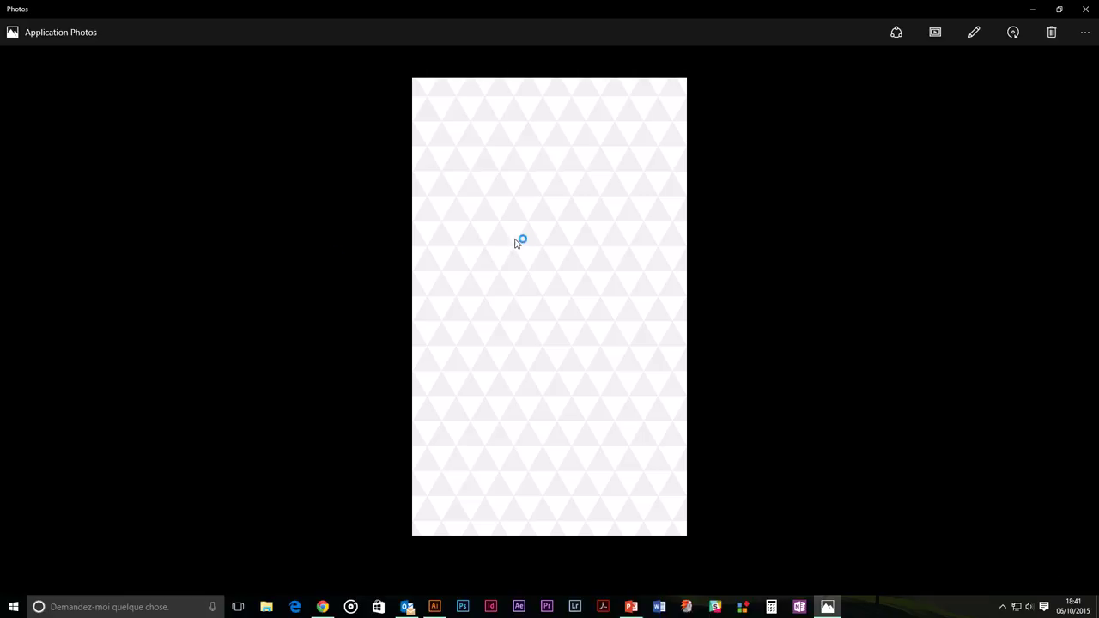
Switch back to the Illustrator triangle document from the taskbar.
mouse_move(549, 307)
click(435, 607)
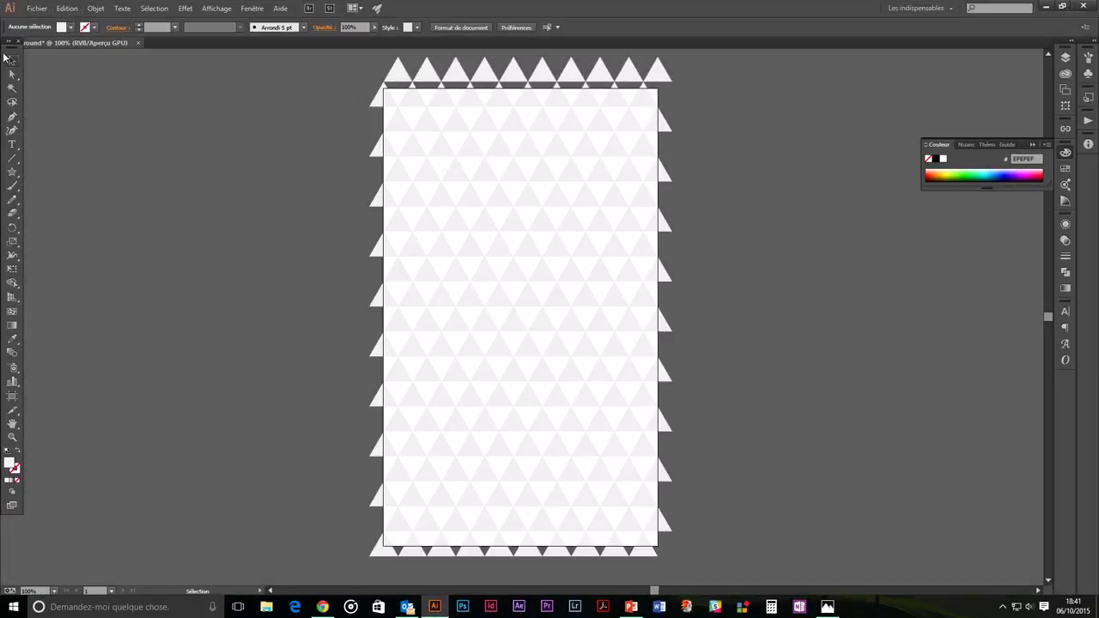